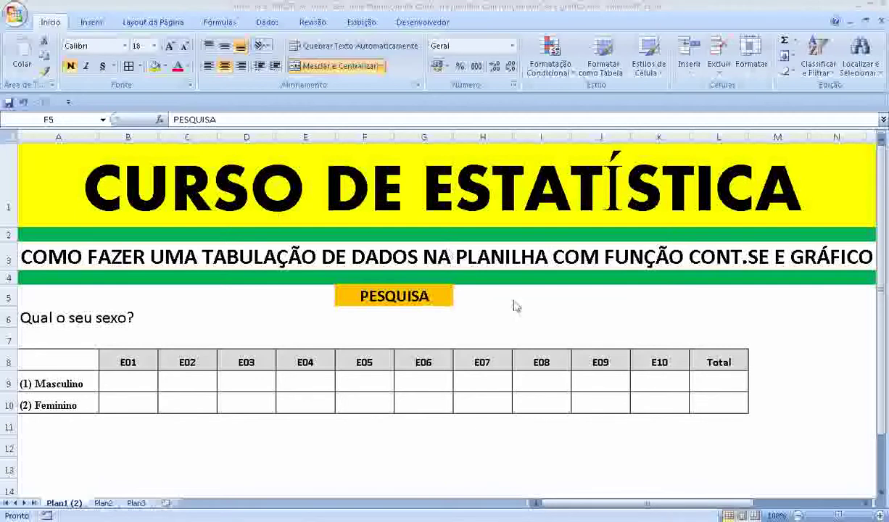
Enter the legend 'E: ENTREVISTA' in J6, beside the question 'Qual o seu sexo?'
{"action": "left_click", "coordinate": [409, 288]}
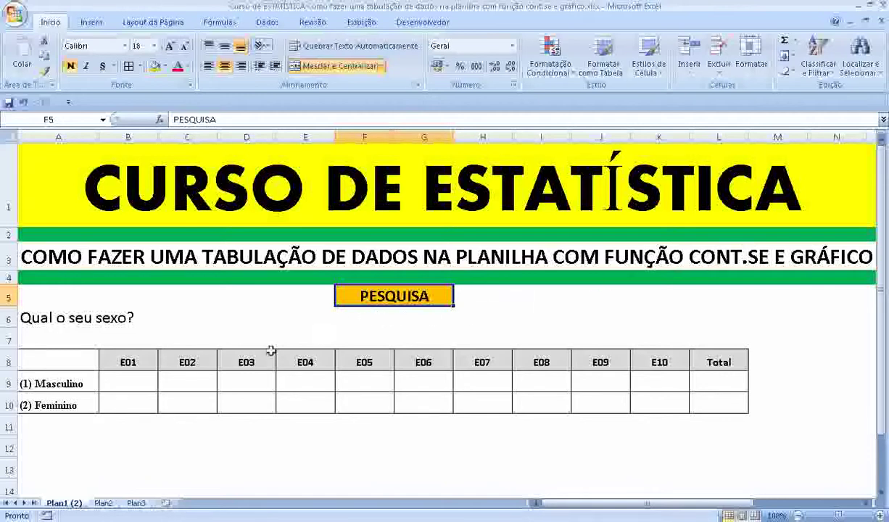
{"action": "left_click", "coordinate": [28, 320]}
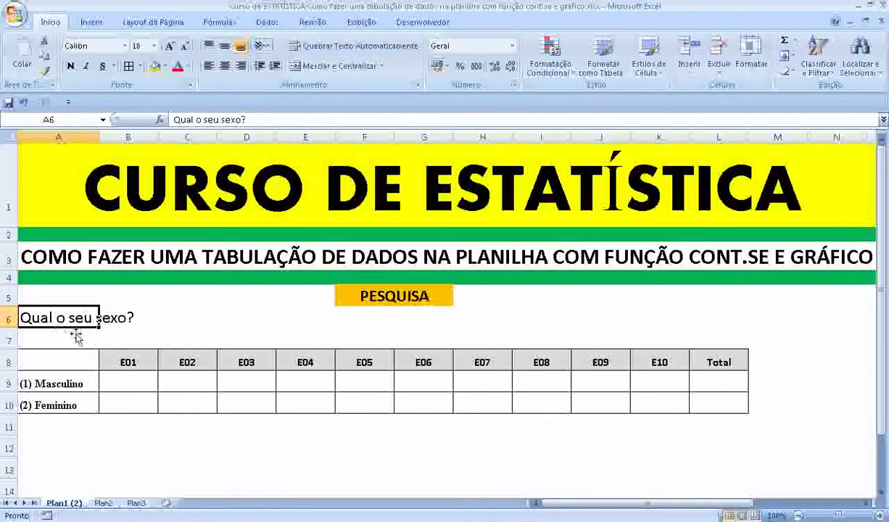
{"action": "left_click", "coordinate": [127, 361]}
{"action": "left_click_drag", "start_coordinate": [140, 363], "coordinate": [660, 360]}
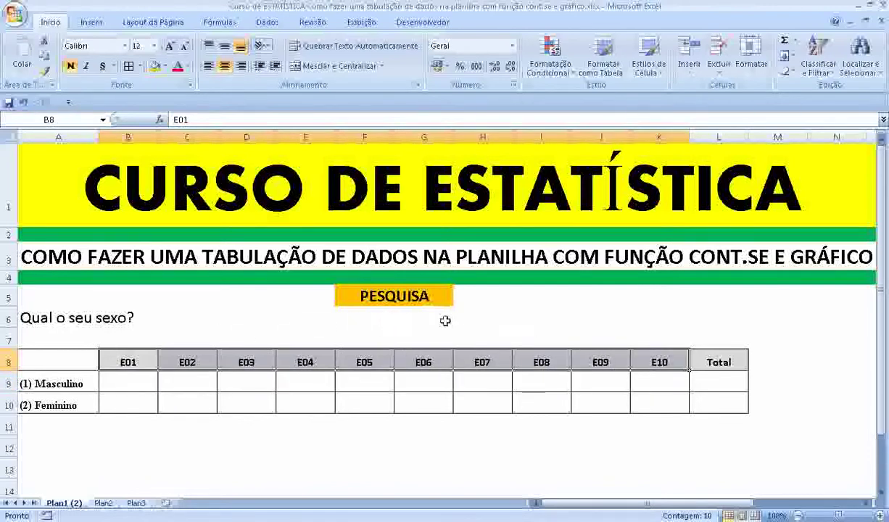
{"action": "left_click", "coordinate": [577, 320]}
{"action": "type", "text": "E:"}
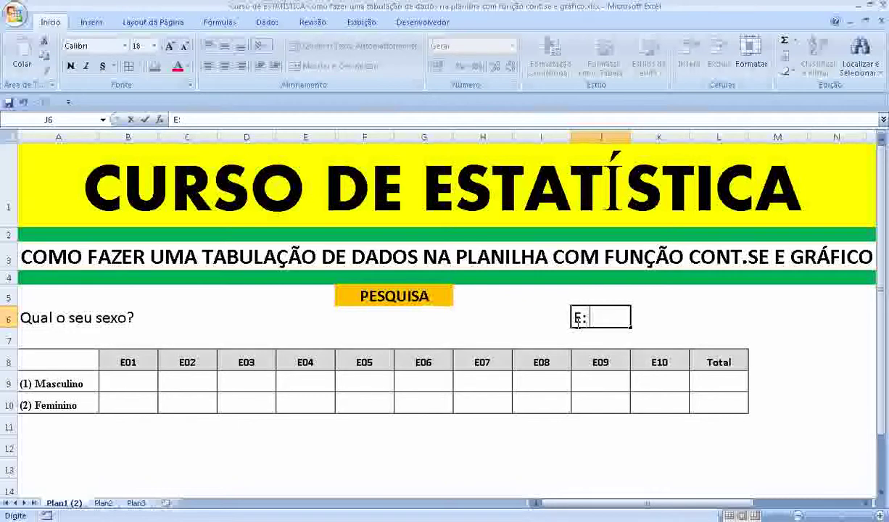
{"action": "type", "text": " ENTREV"}
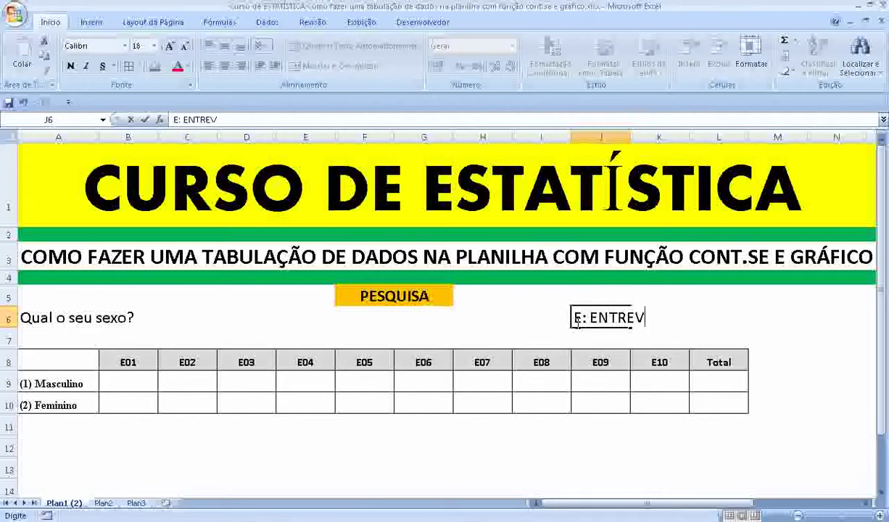
{"action": "type", "text": "ISTA"}
{"action": "key", "text": "Return"}
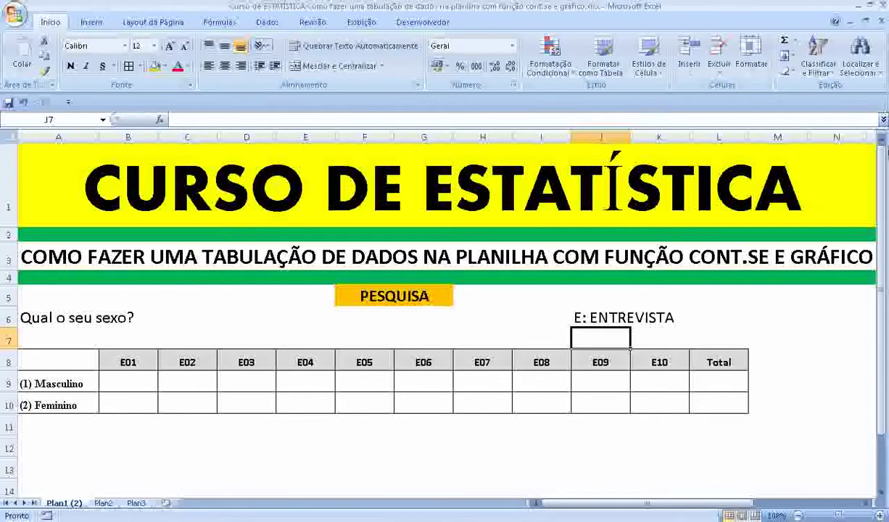
Review the Masculino and Feminino row labels and the answer cells B9:K10, ending on B9
{"action": "left_click", "coordinate": [69, 384]}
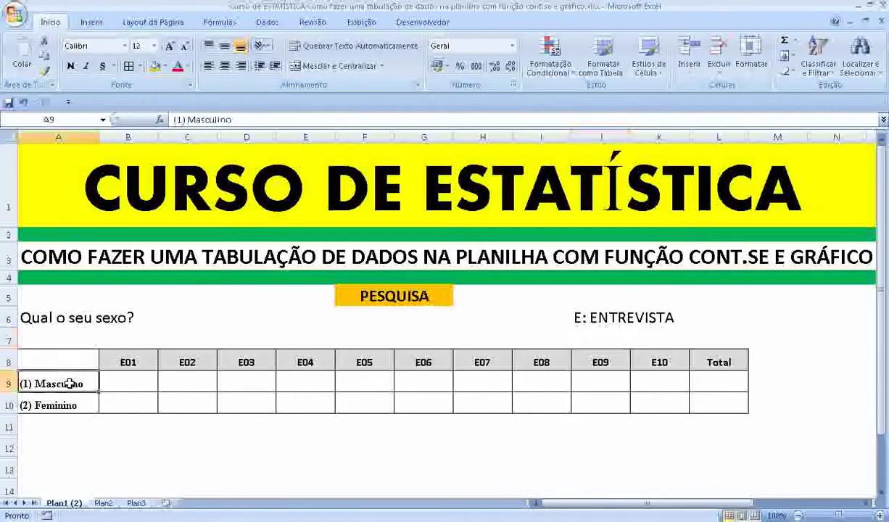
{"action": "left_click", "coordinate": [71, 406]}
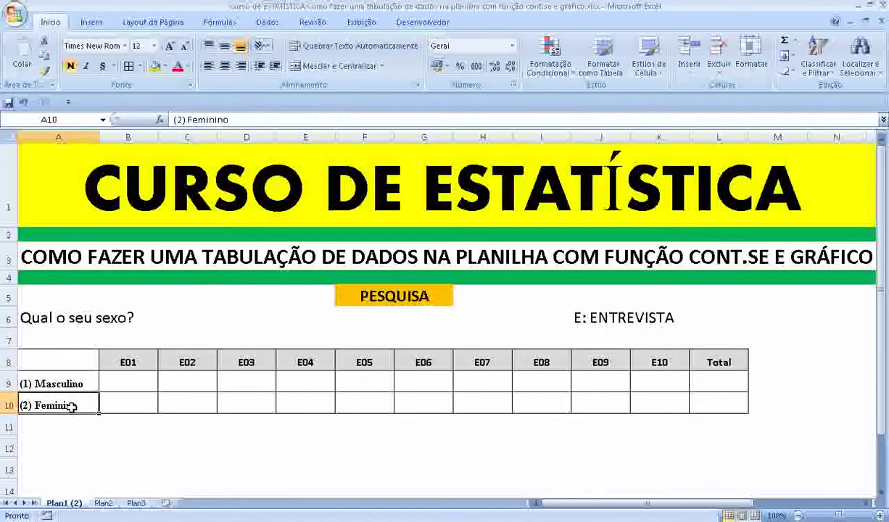
{"action": "left_click", "coordinate": [117, 378]}
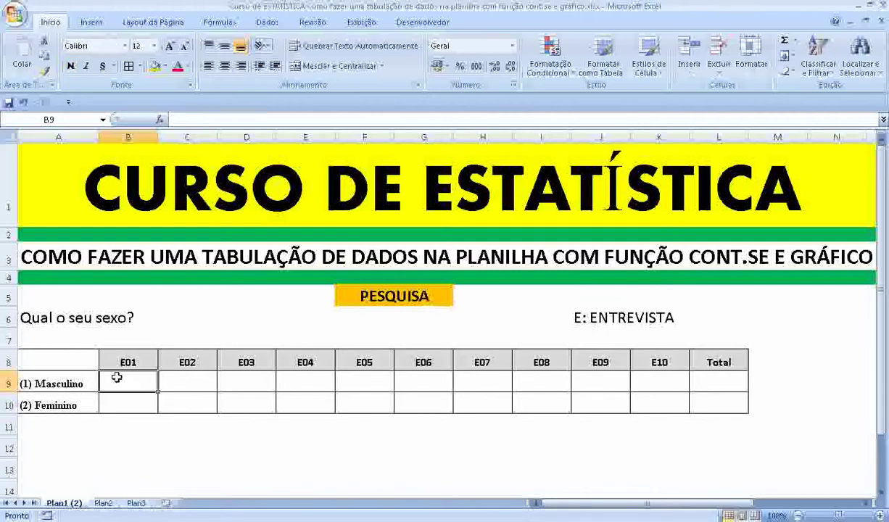
{"action": "left_click_drag", "start_coordinate": [117, 381], "coordinate": [651, 394]}
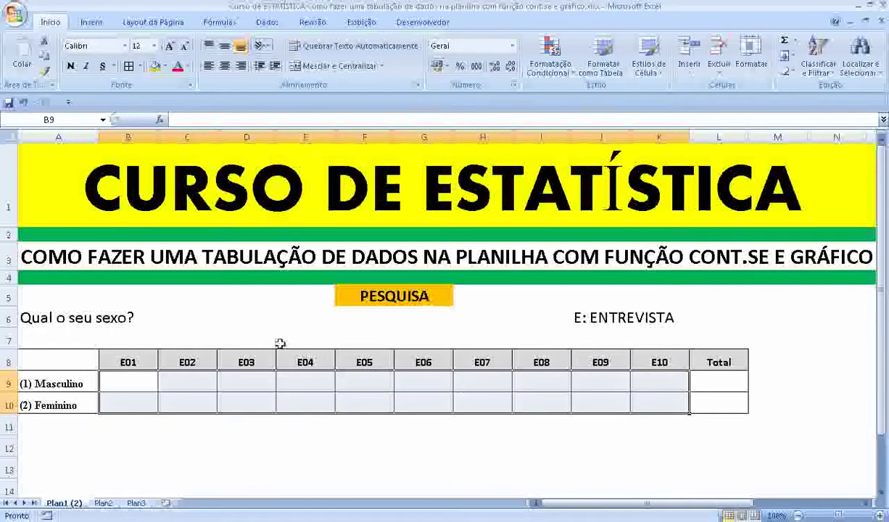
{"action": "left_click", "coordinate": [227, 316]}
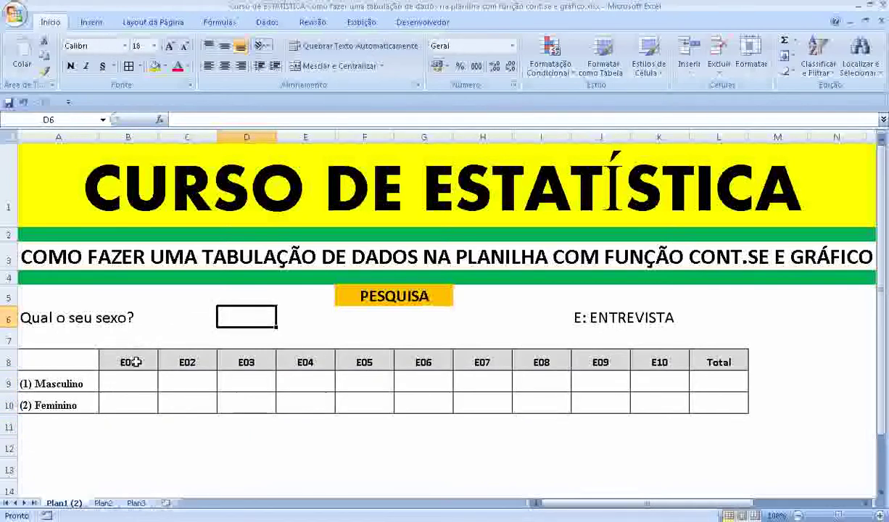
{"action": "left_click", "coordinate": [129, 380]}
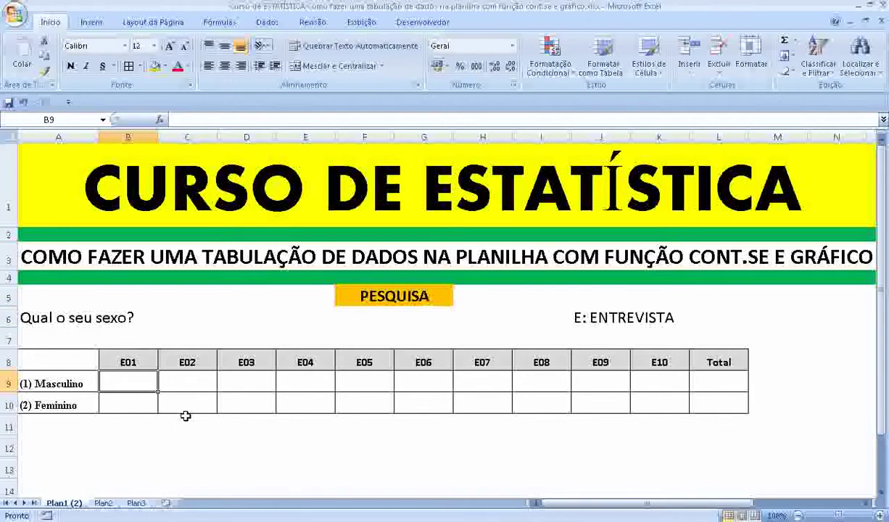
Mark E01, E02 and E04 as Masculino and E03 and E05 as Feminino with x
{"action": "type", "text": "x"}
{"action": "key", "text": "Return"}
{"action": "left_click", "coordinate": [190, 380]}
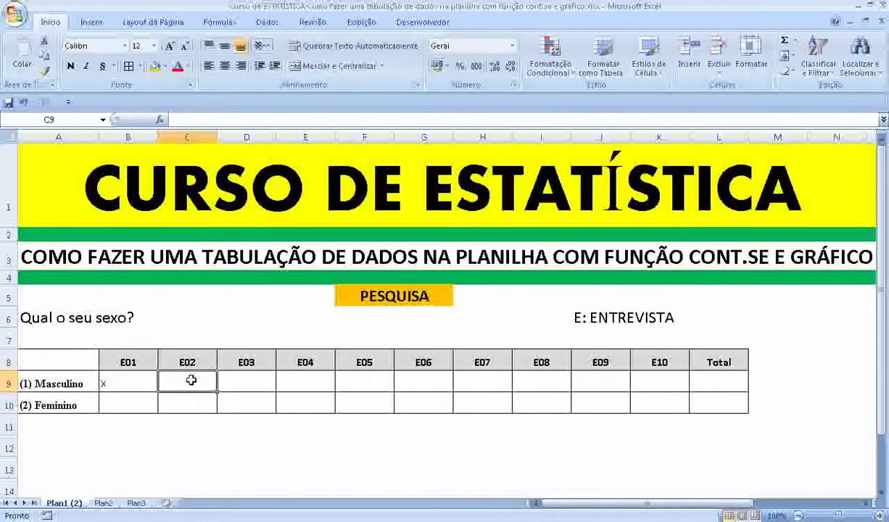
{"action": "type", "text": "x"}
{"action": "key", "text": "Return"}
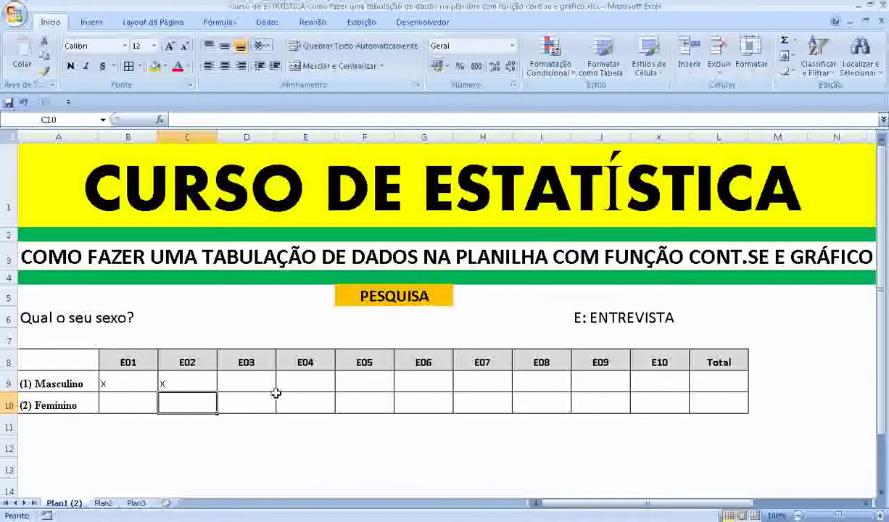
{"action": "left_click", "coordinate": [244, 395]}
{"action": "type", "text": "x"}
{"action": "key", "text": "Return"}
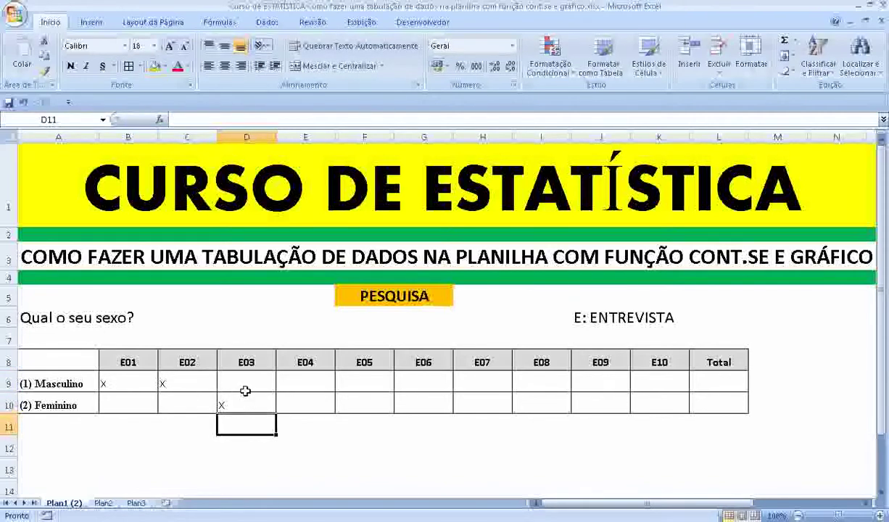
{"action": "left_click", "coordinate": [323, 378]}
{"action": "type", "text": "x"}
{"action": "key", "text": "Return"}
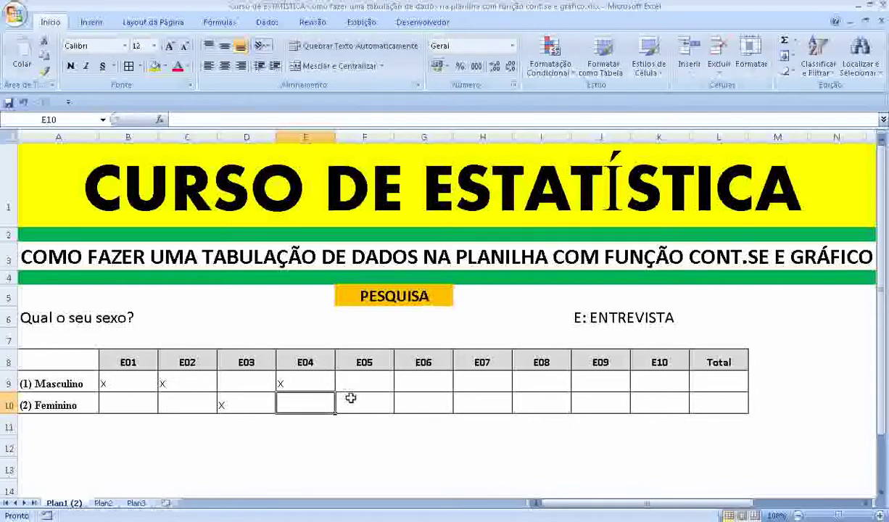
{"action": "left_click", "coordinate": [350, 397]}
{"action": "type", "text": "x"}
{"action": "key", "text": "Return"}
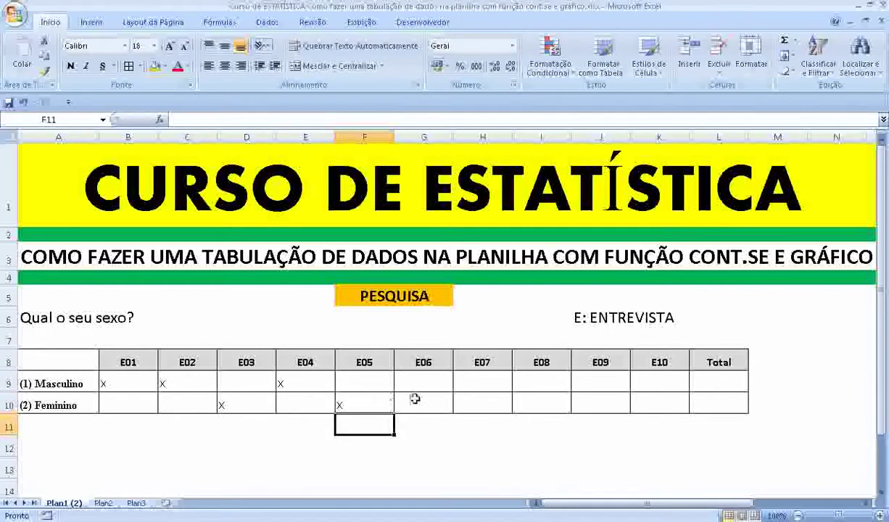
Mark E06, E08 and E09 as Masculino and E07 and E10 as Feminino with x
{"action": "left_click", "coordinate": [426, 379]}
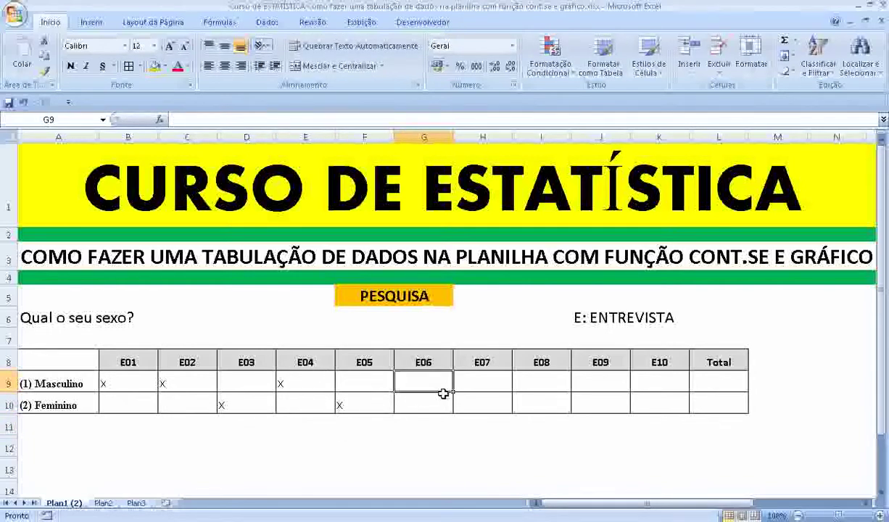
{"action": "type", "text": "x"}
{"action": "key", "text": "Return"}
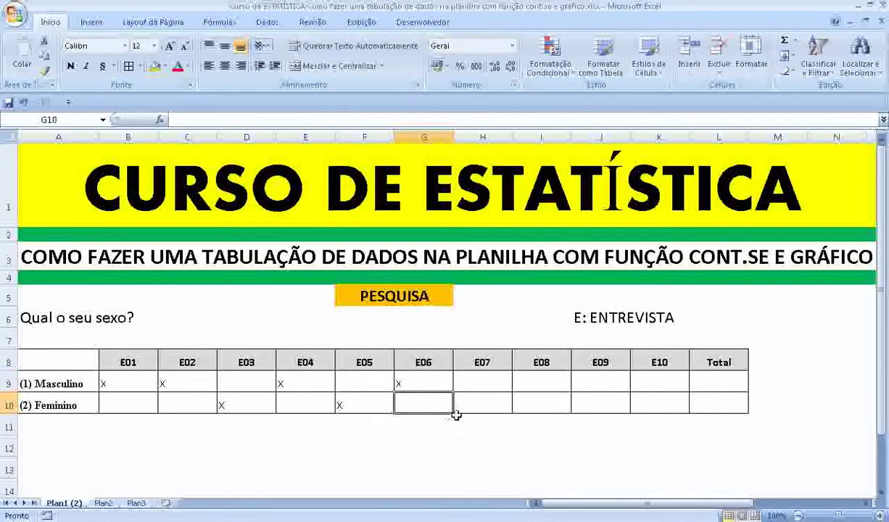
{"action": "left_click", "coordinate": [475, 401]}
{"action": "type", "text": "x"}
{"action": "key", "text": "Return"}
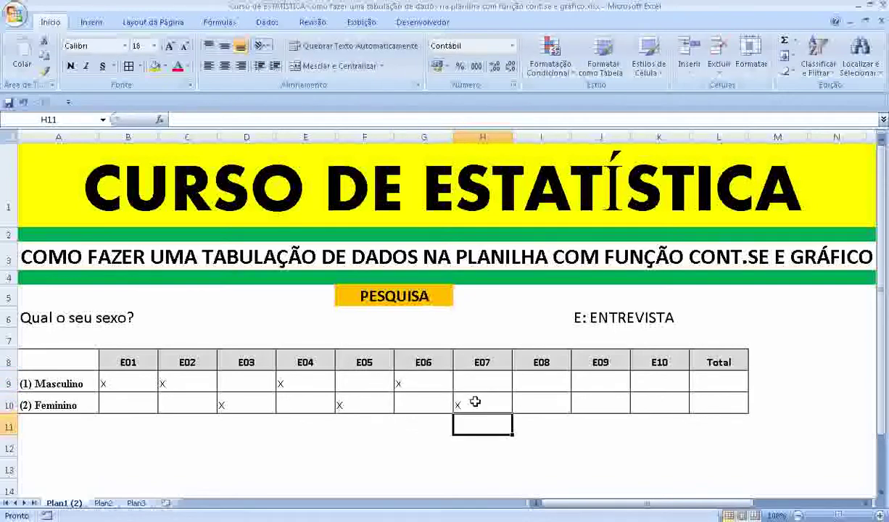
{"action": "left_click", "coordinate": [555, 382]}
{"action": "type", "text": "x"}
{"action": "key", "text": "Return"}
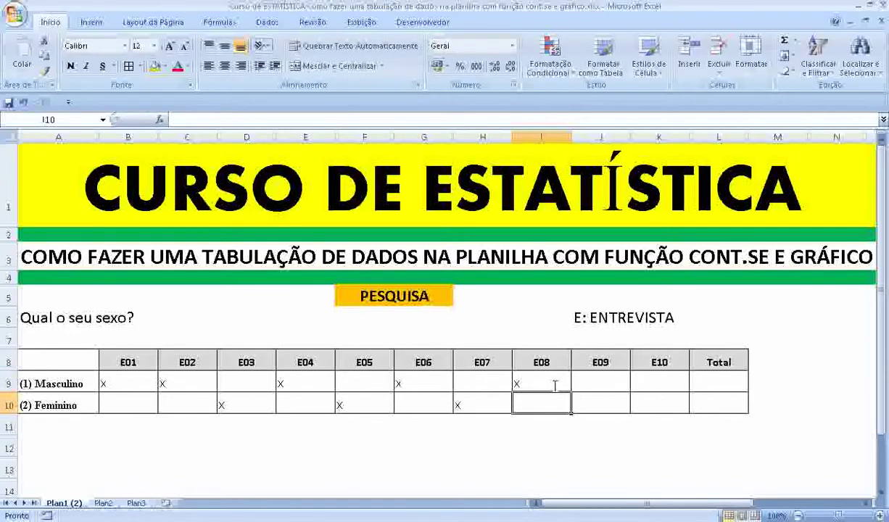
{"action": "left_click", "coordinate": [584, 379]}
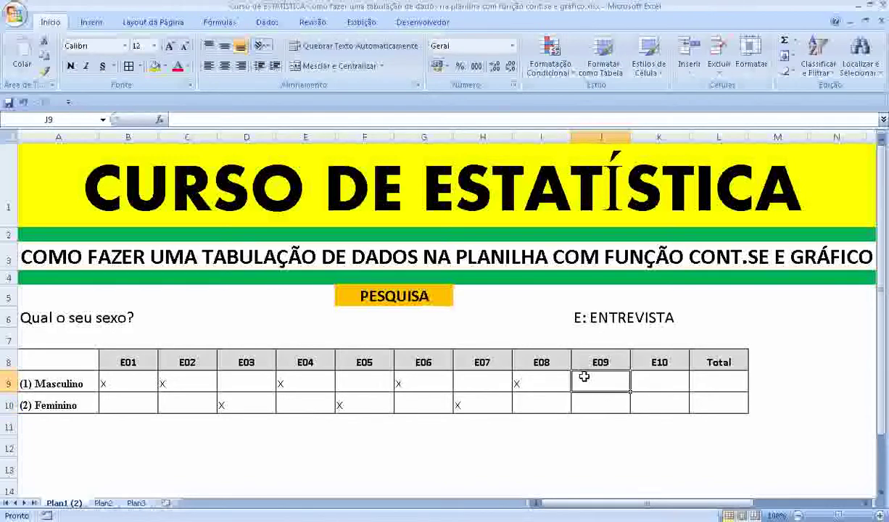
{"action": "type", "text": "x"}
{"action": "key", "text": "Return"}
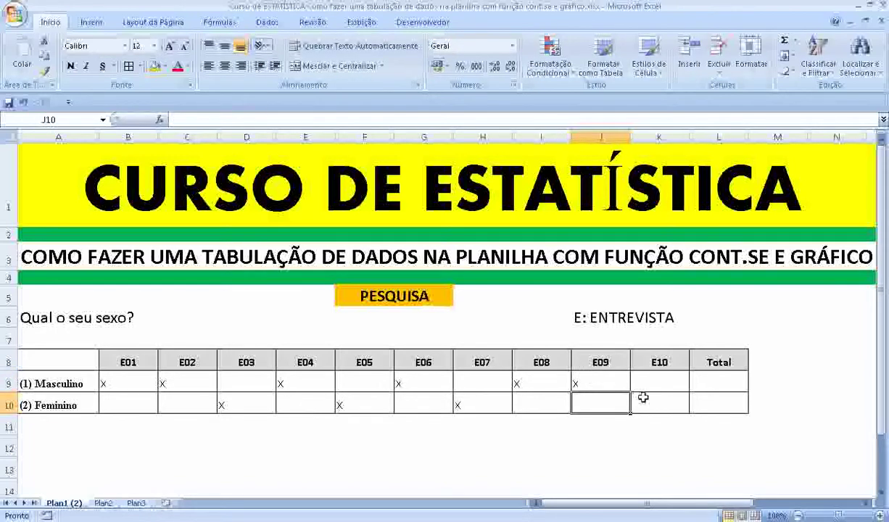
{"action": "left_click", "coordinate": [644, 397]}
{"action": "type", "text": "x"}
{"action": "key", "text": "Return"}
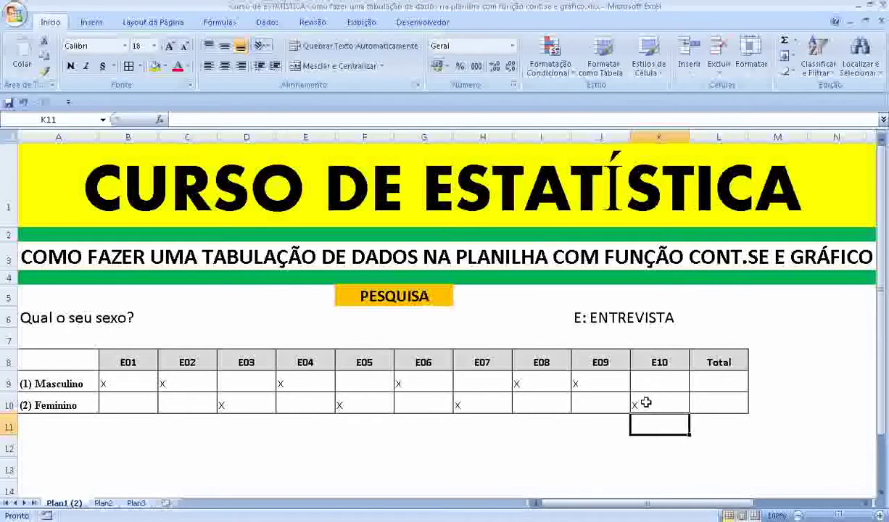
{"action": "mouse_move", "coordinate": [127, 380]}
{"action": "left_mouse_down"}
{"action": "mouse_move", "coordinate": [299, 402]}
{"action": "mouse_move", "coordinate": [656, 403]}
{"action": "left_mouse_up"}
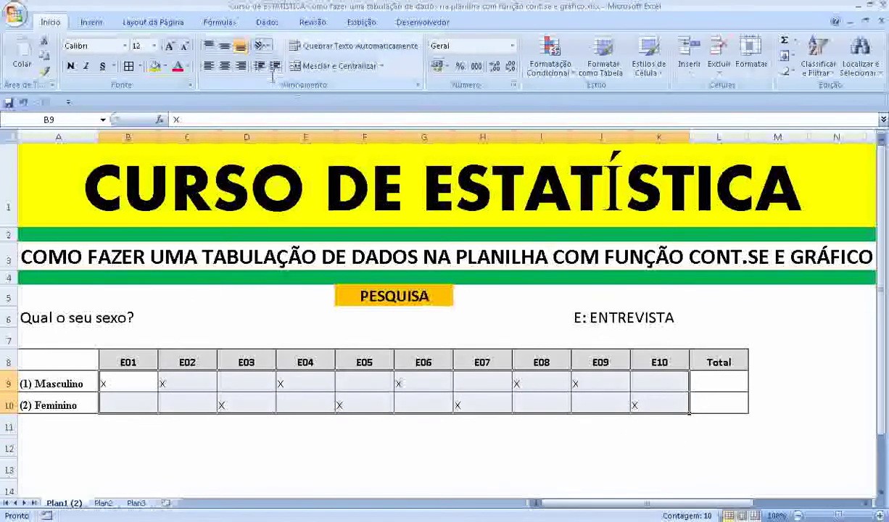
{"action": "left_click", "coordinate": [225, 66]}
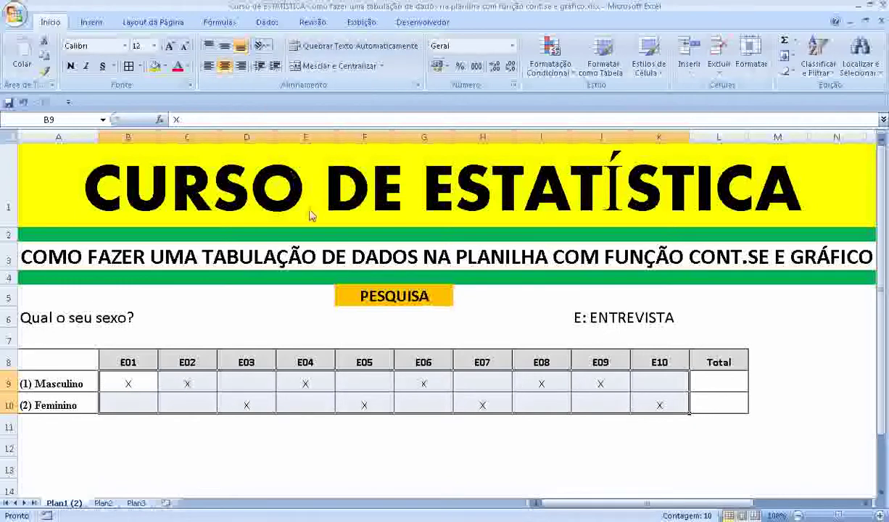
{"action": "left_click", "coordinate": [72, 68]}
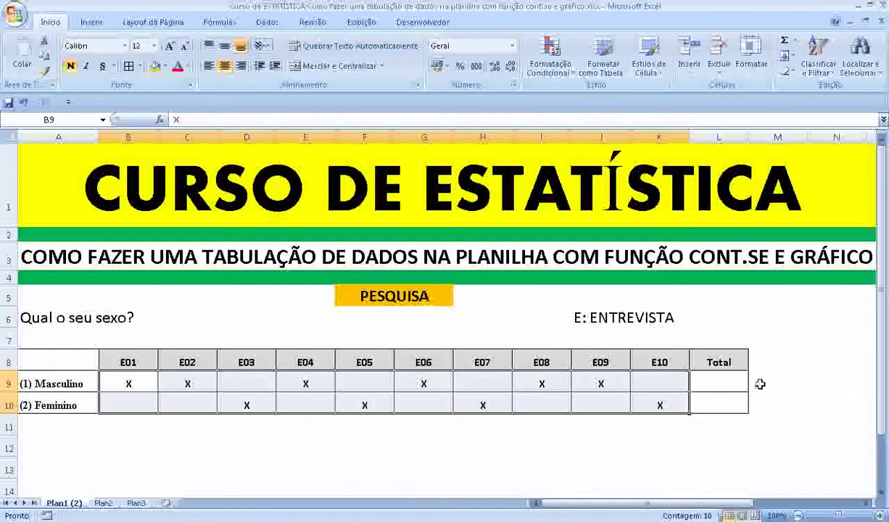
{"action": "left_click", "coordinate": [733, 380]}
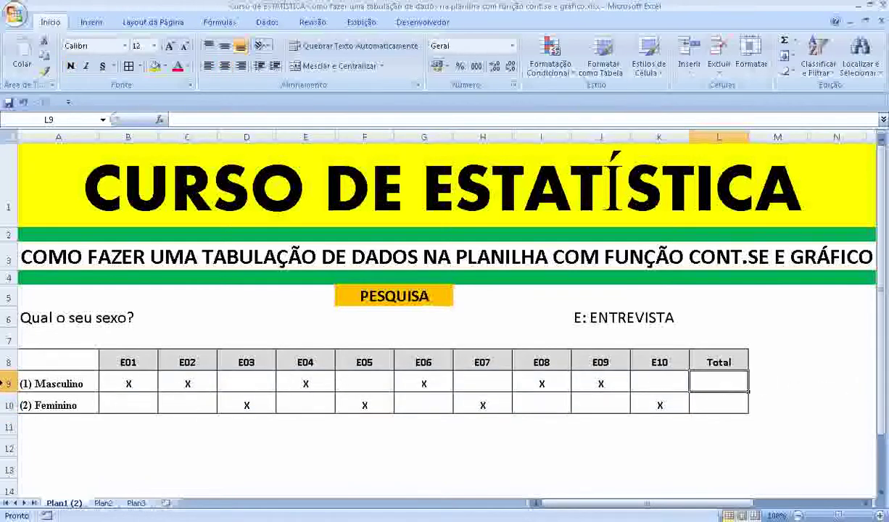
Enter =CONT.SE(B9:K9;"X") in L9 to count the Masculino marks
{"action": "left_click", "coordinate": [4, 383]}
{"action": "left_click", "coordinate": [737, 387]}
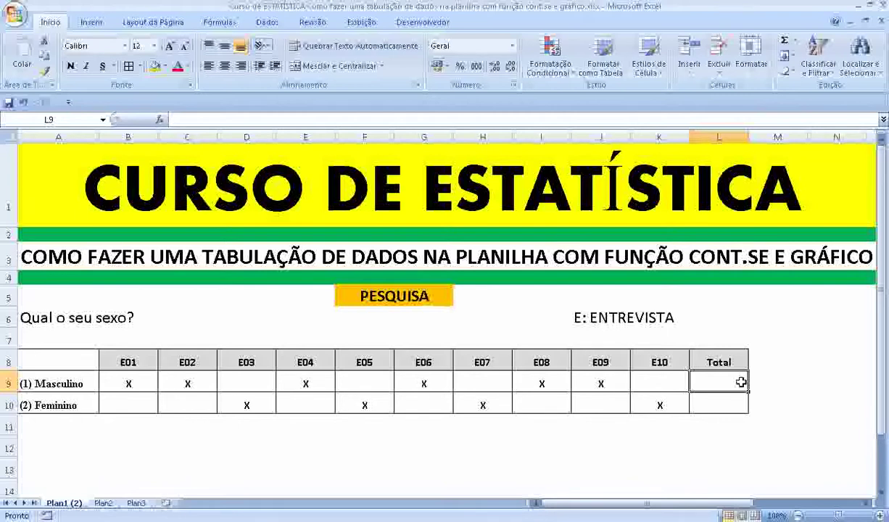
{"action": "type", "text": "="}
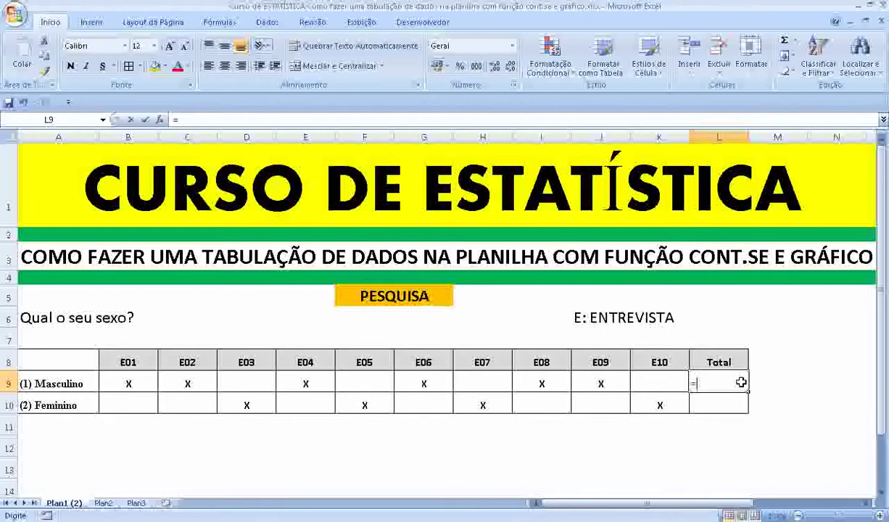
{"action": "type", "text": "CONT"}
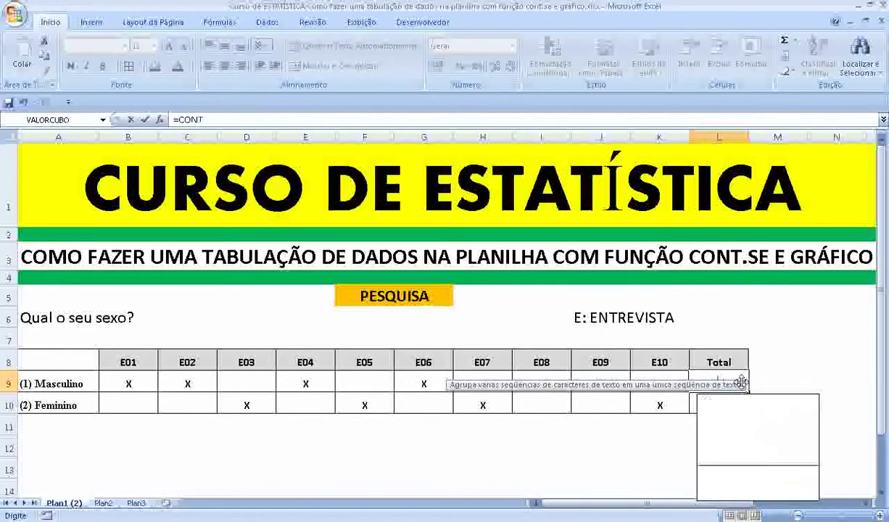
{"action": "type", "text": ".S"}
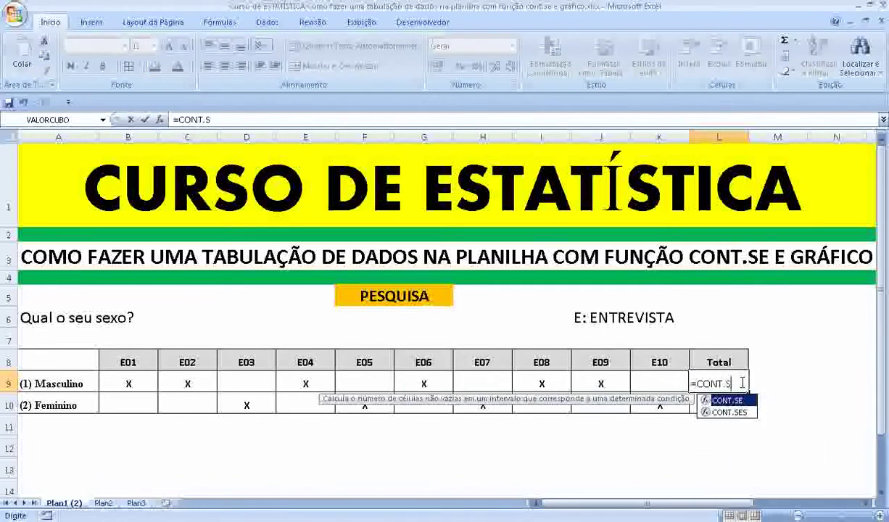
{"action": "type", "text": "E"}
{"action": "type", "text": "("}
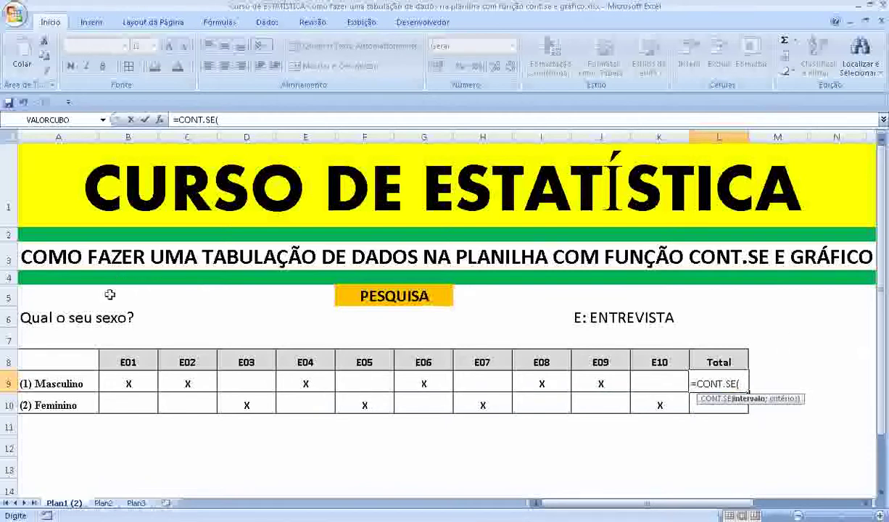
{"action": "left_click", "coordinate": [125, 383]}
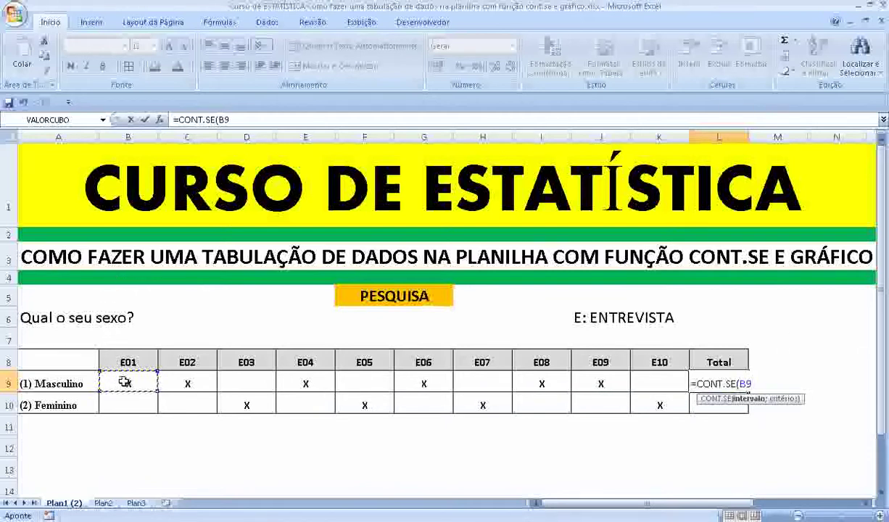
{"action": "left_click_drag", "start_coordinate": [125, 382], "coordinate": [656, 387]}
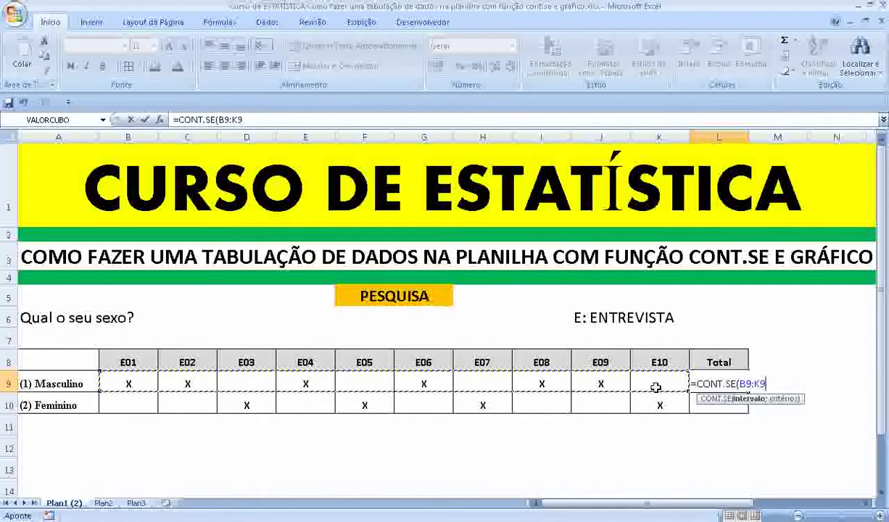
{"action": "type", "text": ")"}
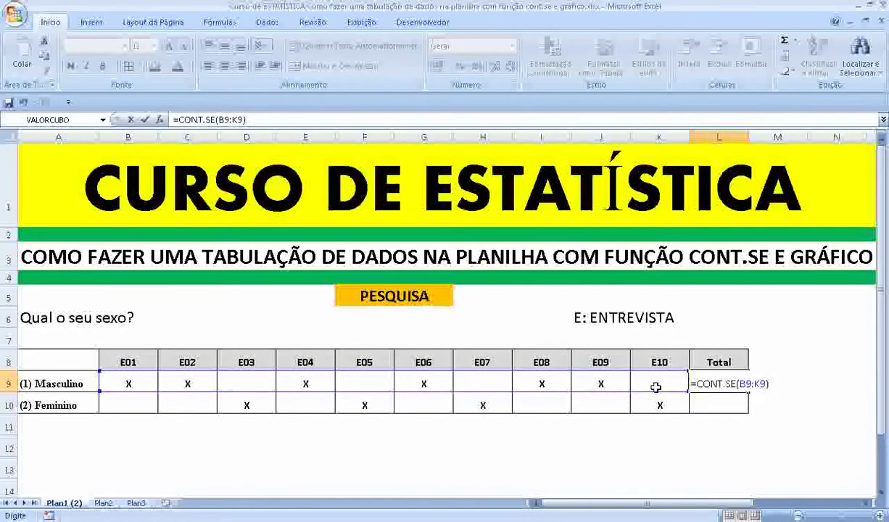
{"action": "key", "text": "BackSpace"}
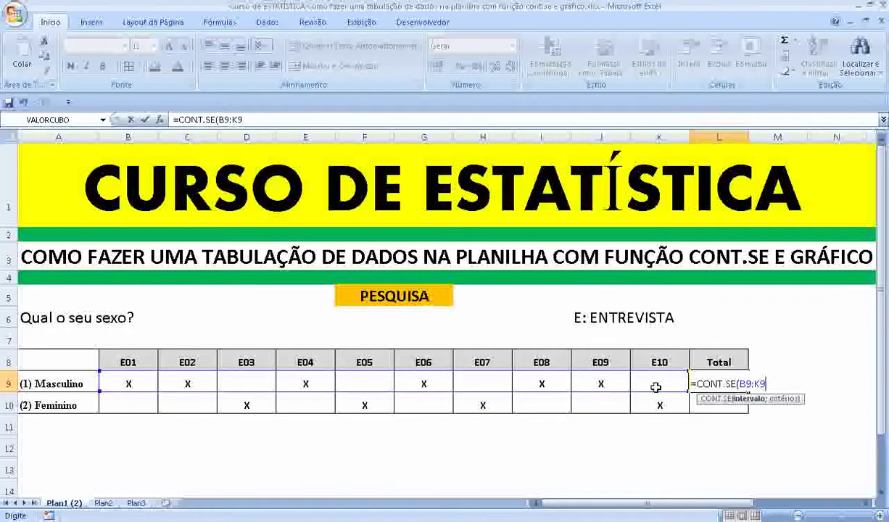
{"action": "type", "text": ";\"X"}
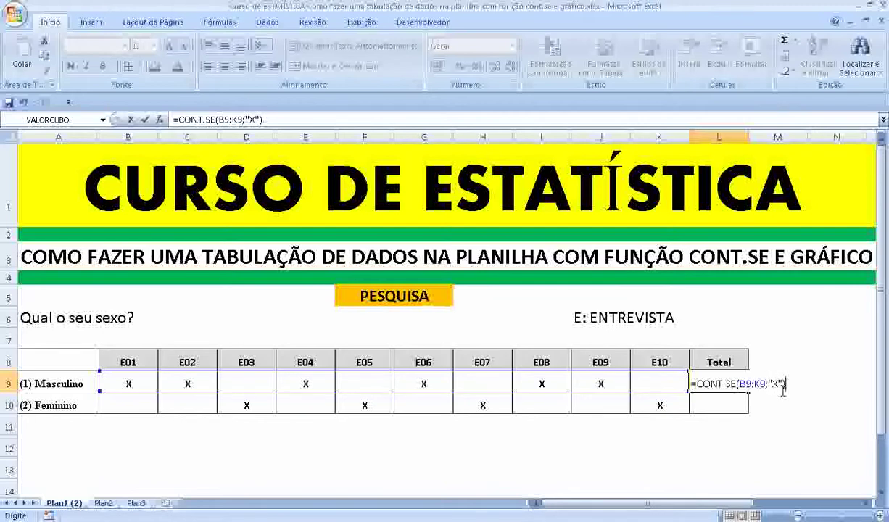
{"action": "key", "text": "Return"}
Check the Masculino total of 6 against the X marks in B9, C9, E9, G9, I9 and J9
{"action": "left_click", "coordinate": [733, 384]}
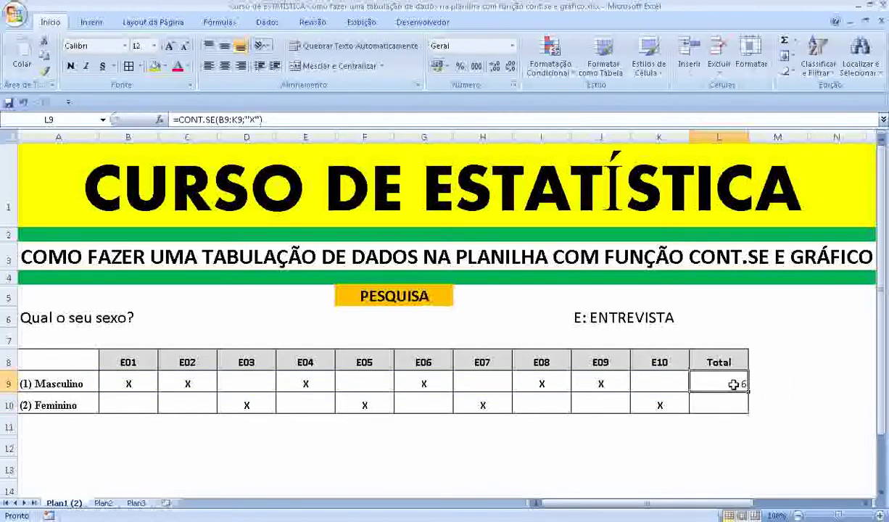
{"action": "left_click", "coordinate": [130, 382]}
{"action": "left_click", "coordinate": [187, 383]}
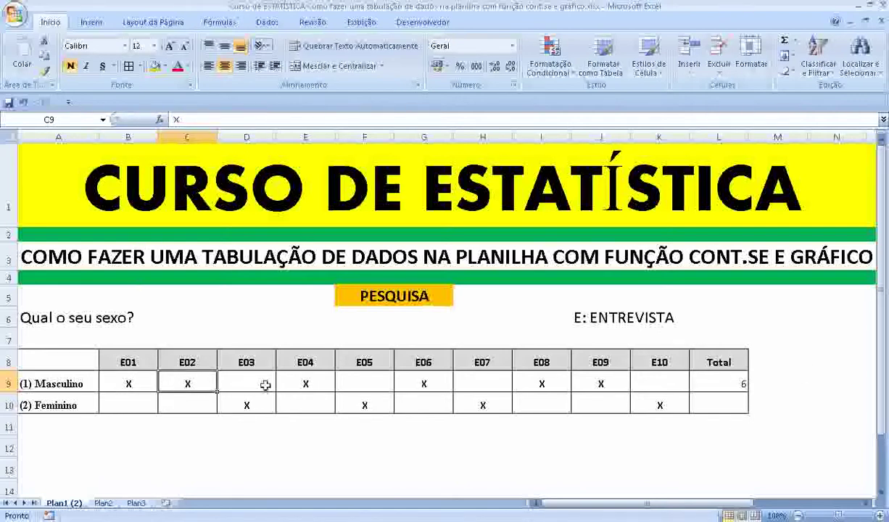
{"action": "left_click", "coordinate": [303, 384]}
{"action": "left_click", "coordinate": [423, 384]}
{"action": "left_click", "coordinate": [540, 382]}
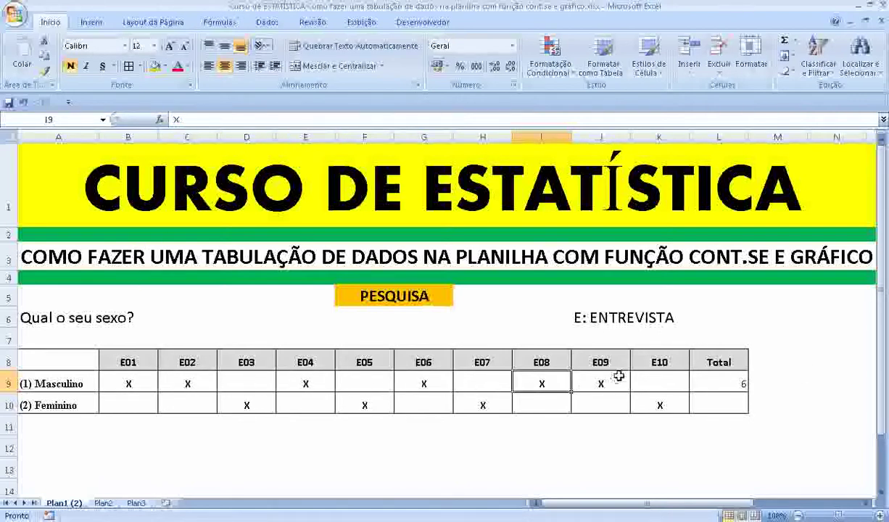
{"action": "left_click", "coordinate": [602, 382]}
{"action": "left_click", "coordinate": [700, 382]}
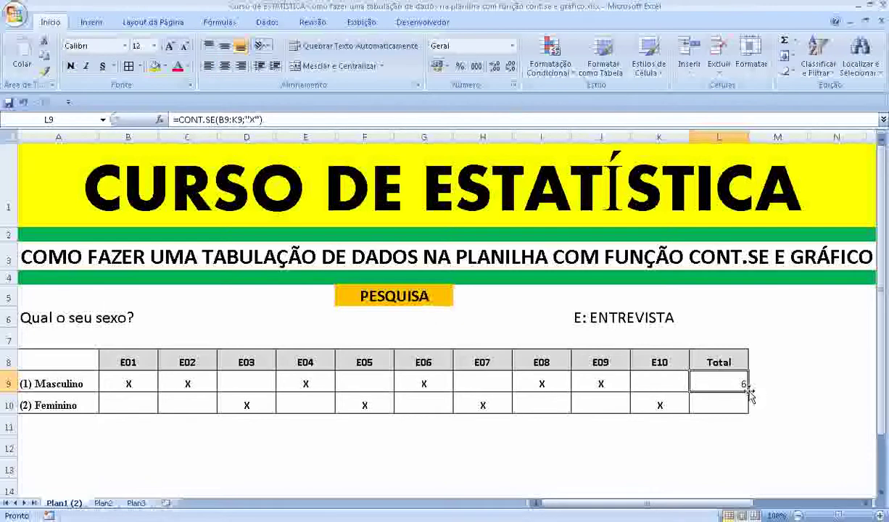
Copy the count formula down to L10 and check the Feminino total of 4 (D10, F10, H10, K10)
{"action": "left_click_drag", "start_coordinate": [749, 393], "coordinate": [747, 413]}
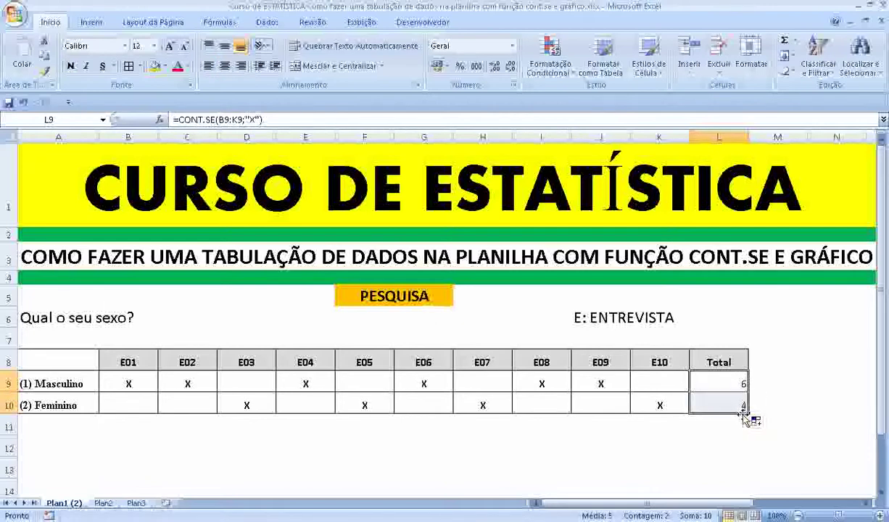
{"action": "left_click", "coordinate": [723, 385]}
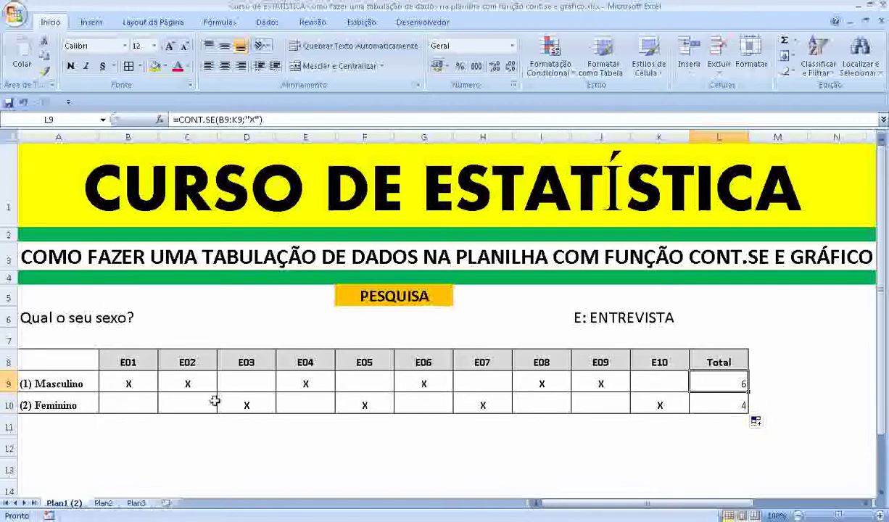
{"action": "left_click", "coordinate": [256, 407]}
{"action": "left_click", "coordinate": [363, 405]}
{"action": "left_click", "coordinate": [482, 404]}
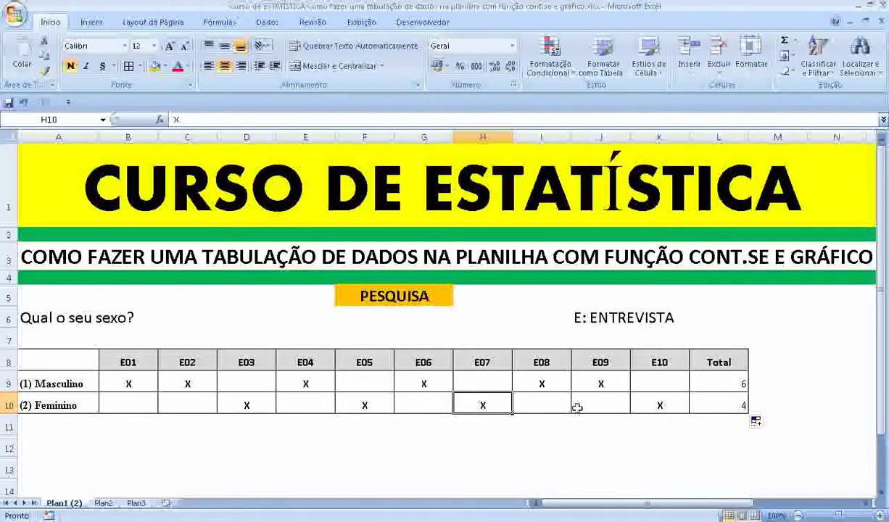
{"action": "left_click", "coordinate": [648, 410]}
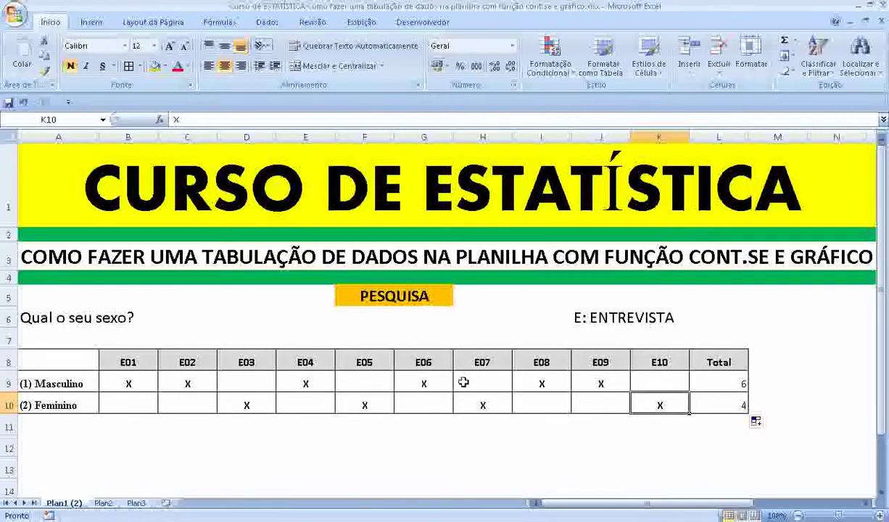
Make both totals in L9:L10 bold
{"action": "left_click_drag", "start_coordinate": [718, 385], "coordinate": [720, 405]}
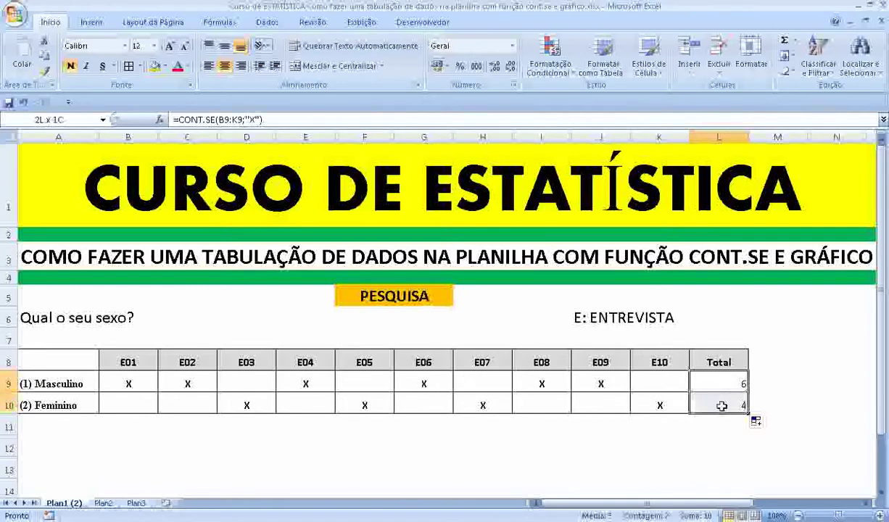
{"action": "left_click", "coordinate": [70, 65]}
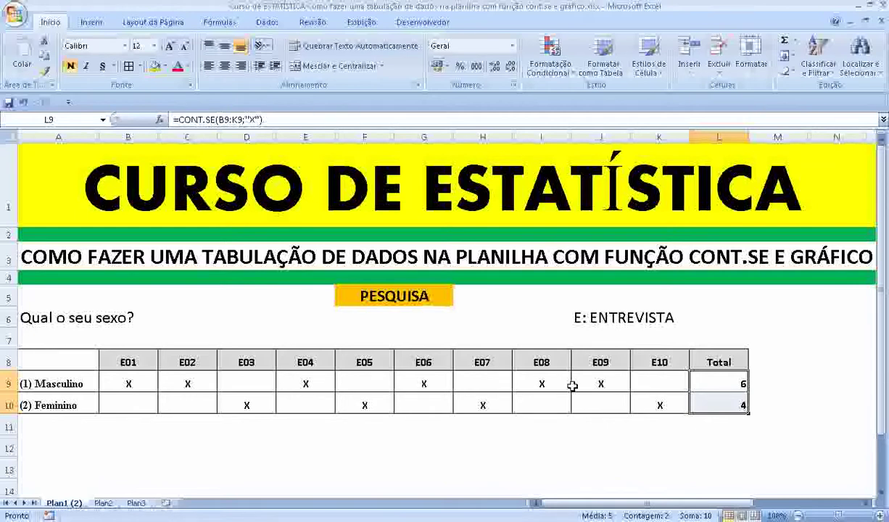
{"action": "left_click", "coordinate": [270, 462]}
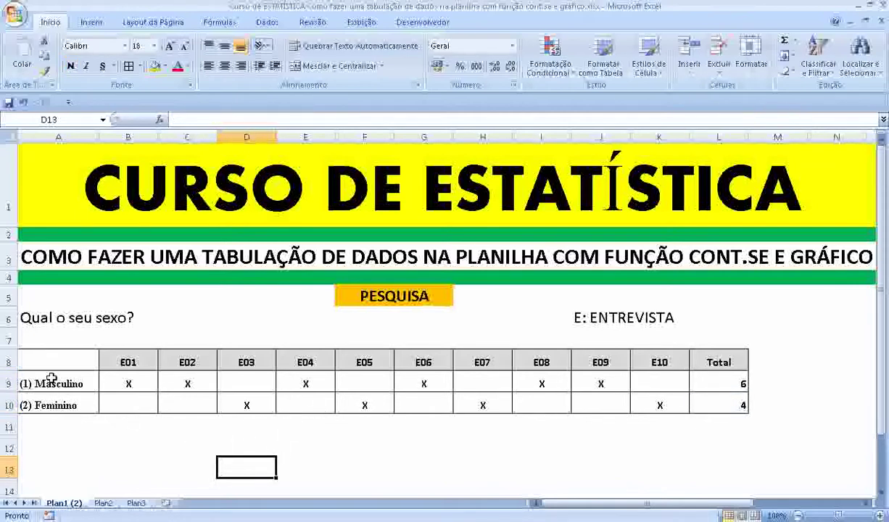
Insert a flat 2D pie chart from the labels A9:A10 and the totals L9:L10
{"action": "left_click_drag", "start_coordinate": [51, 377], "coordinate": [50, 404]}
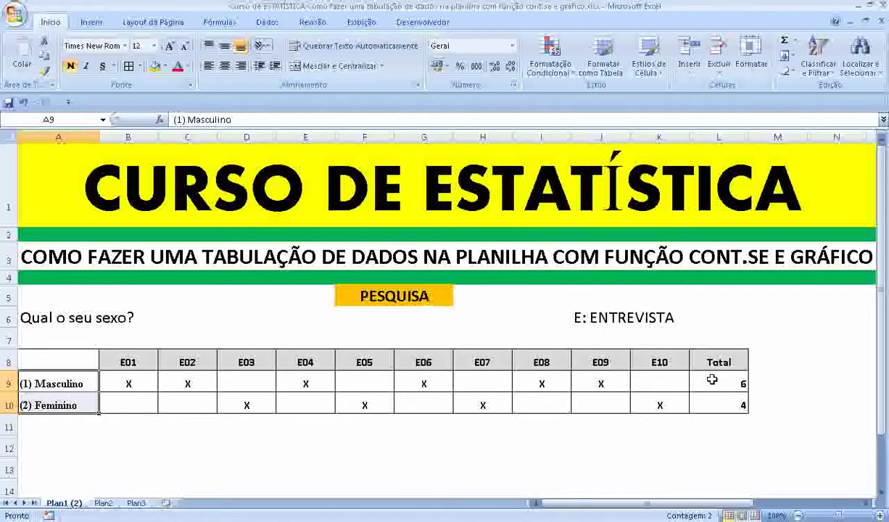
{"action": "left_click_drag", "start_coordinate": [712, 377], "coordinate": [714, 408]}
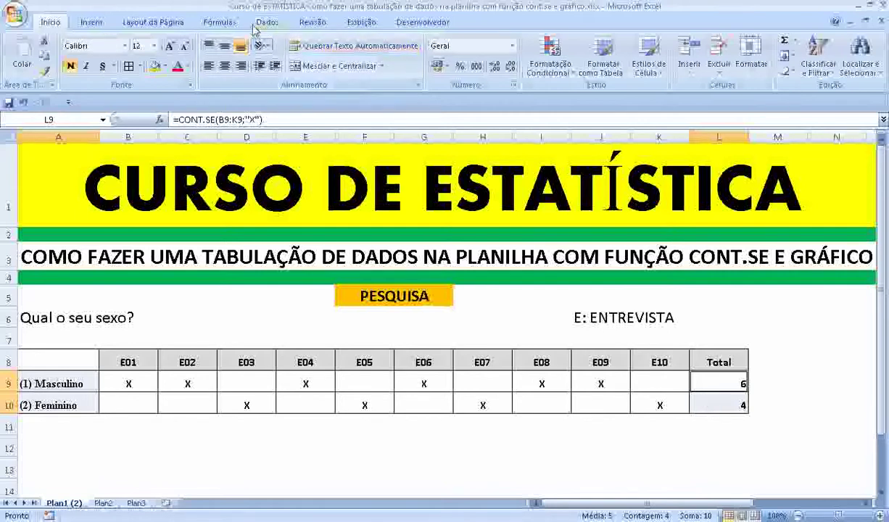
{"action": "left_click", "coordinate": [94, 24]}
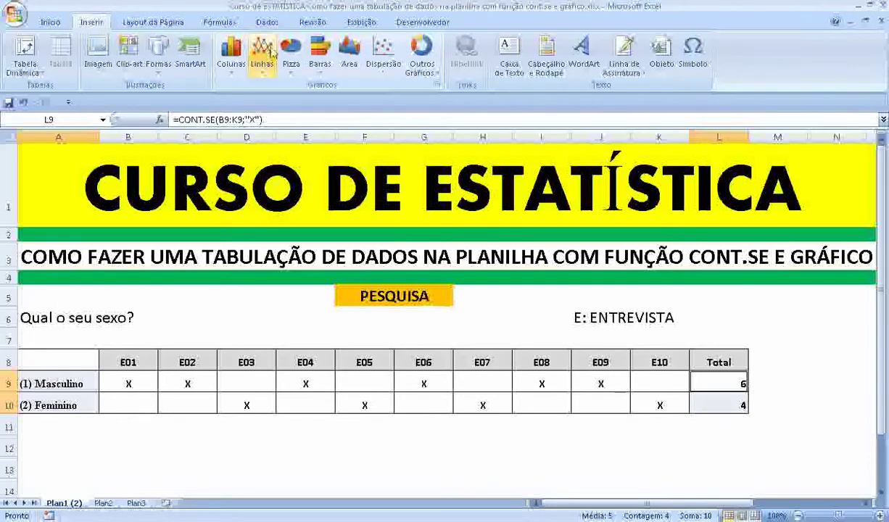
{"action": "left_click", "coordinate": [291, 58]}
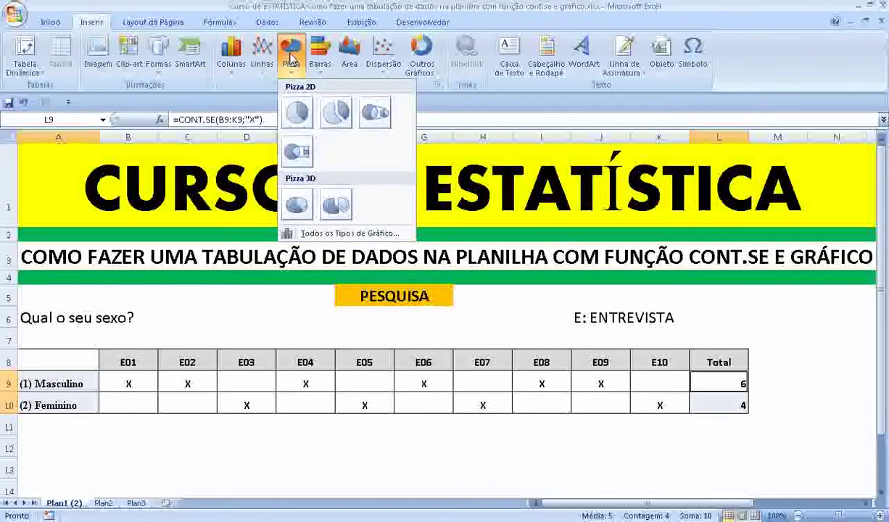
{"action": "left_click", "coordinate": [298, 113]}
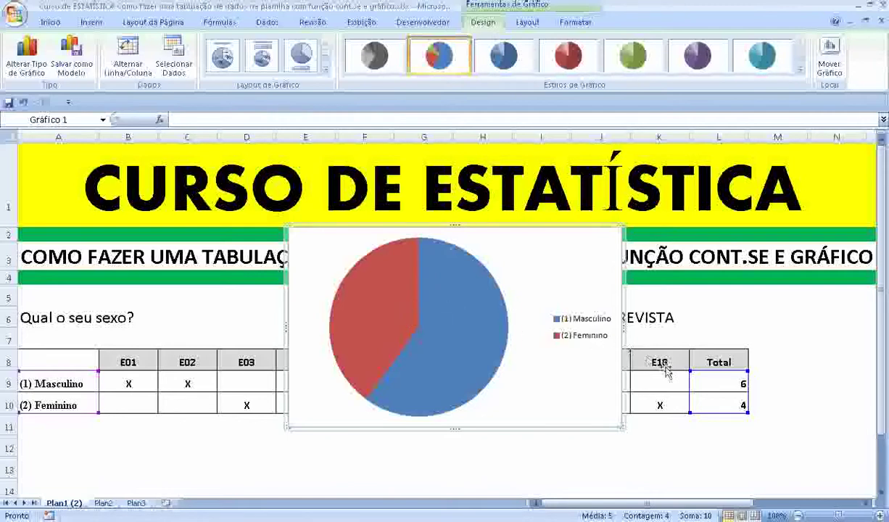
Add data labels 6 and 4 to the pie slices and bring up Formatar Rótulos de Dados
{"action": "right_click", "coordinate": [438, 333]}
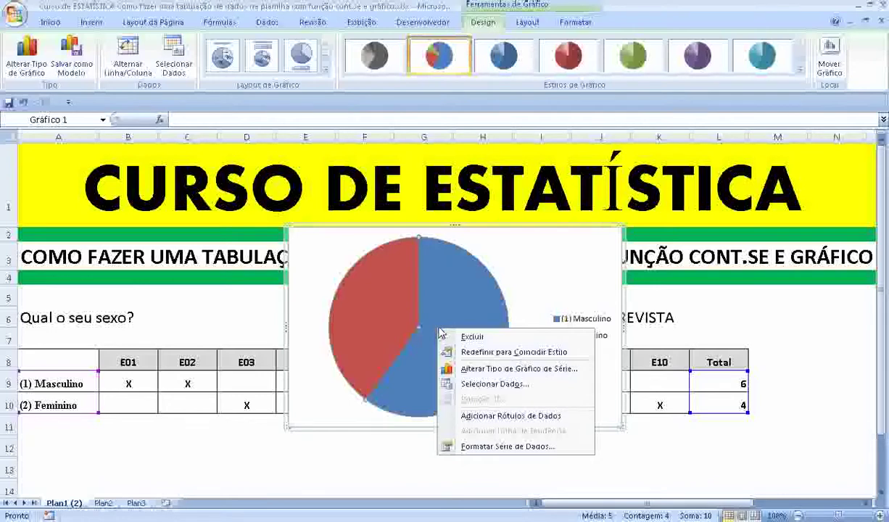
{"action": "left_click", "coordinate": [486, 417]}
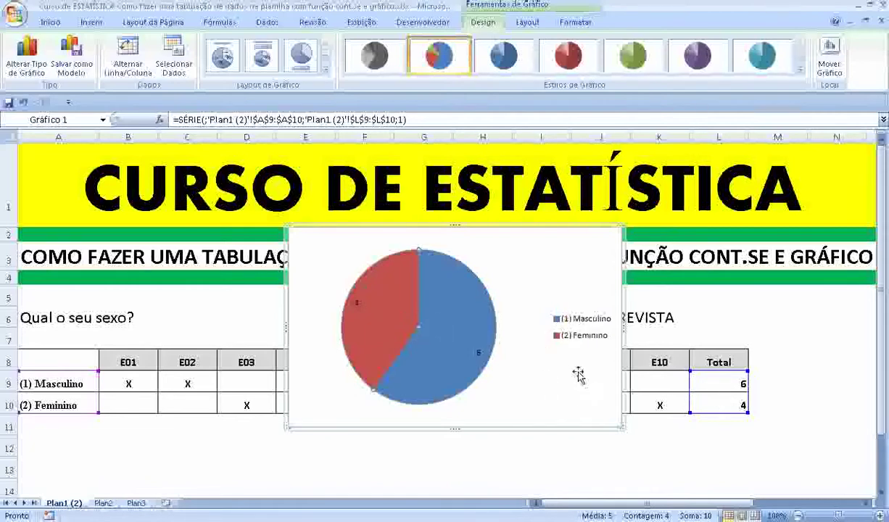
{"action": "right_click", "coordinate": [433, 308]}
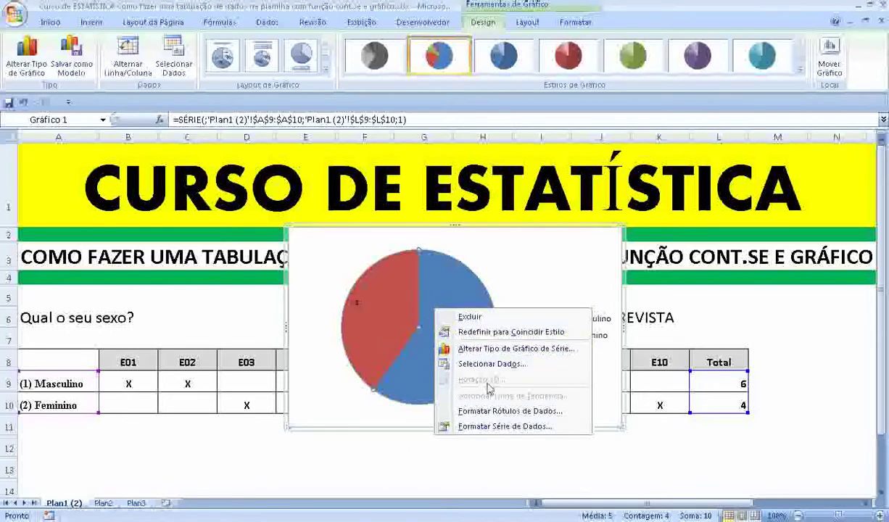
{"action": "left_click", "coordinate": [497, 411]}
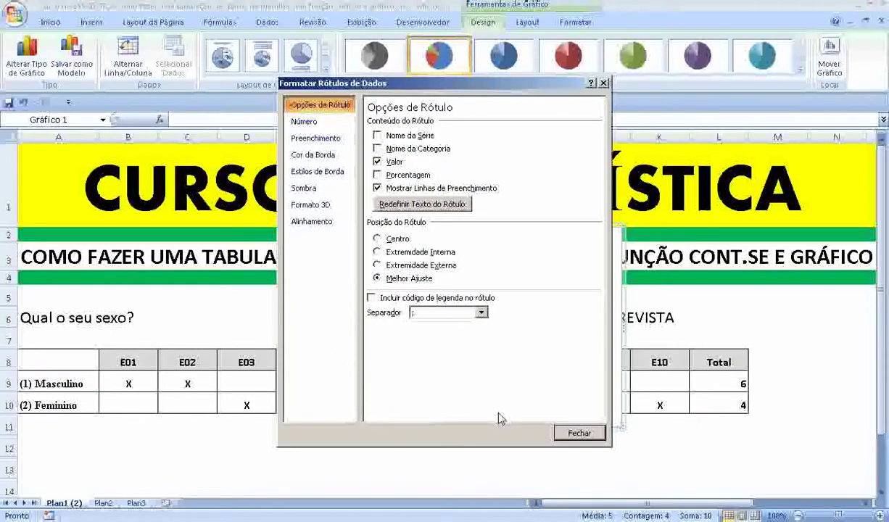
Turn on Porcentagem so the slice labels read 6; 60% and 4; 40%, then close the dialog
{"action": "left_click", "coordinate": [378, 174]}
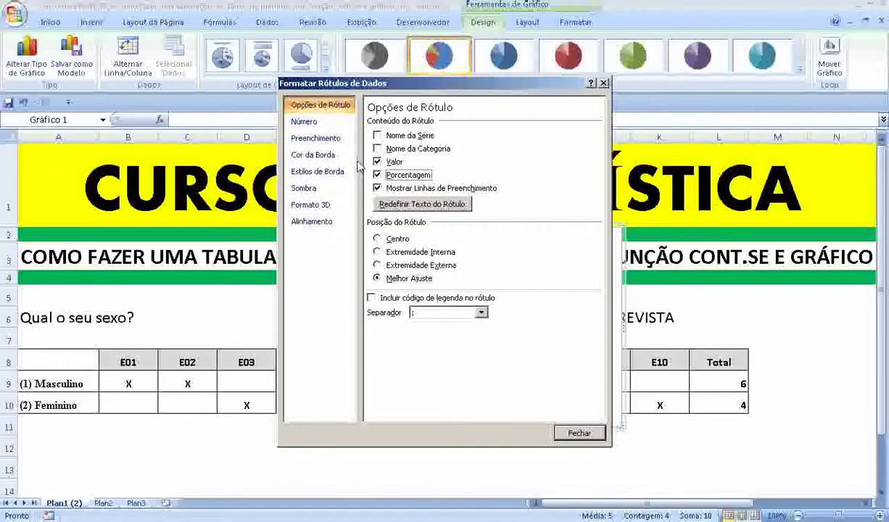
{"action": "left_click", "coordinate": [580, 434]}
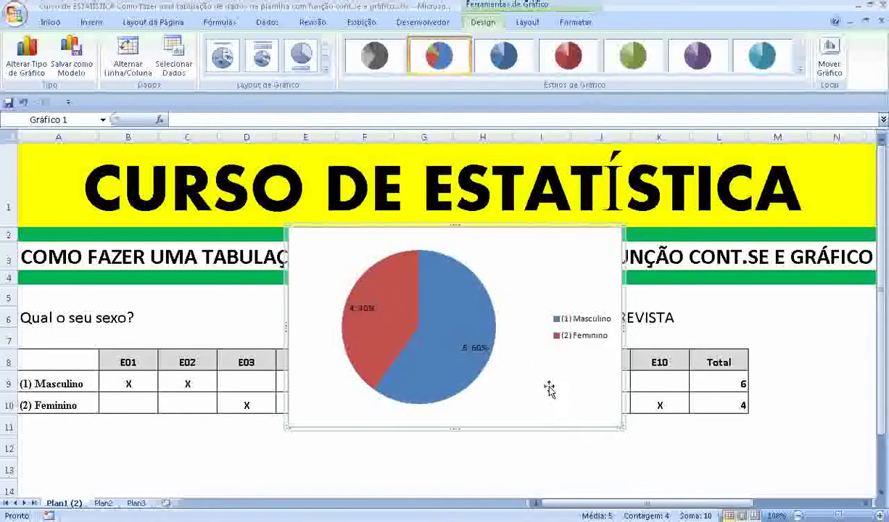
{"action": "left_click", "coordinate": [349, 312]}
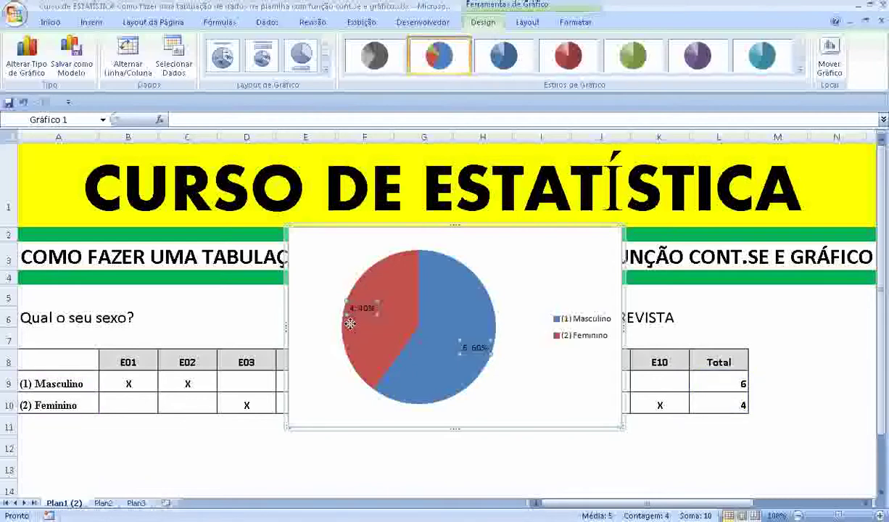
{"action": "left_click", "coordinate": [361, 308]}
{"action": "left_click", "coordinate": [439, 340]}
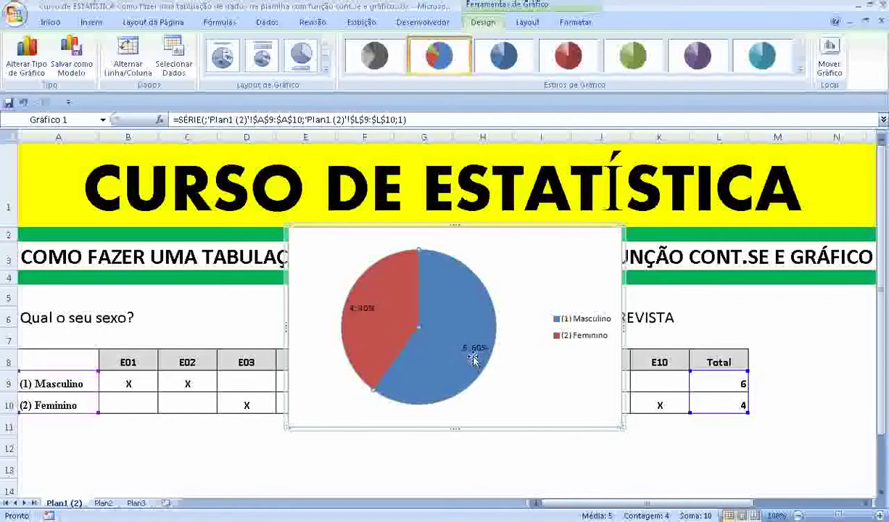
{"action": "left_click", "coordinate": [473, 349]}
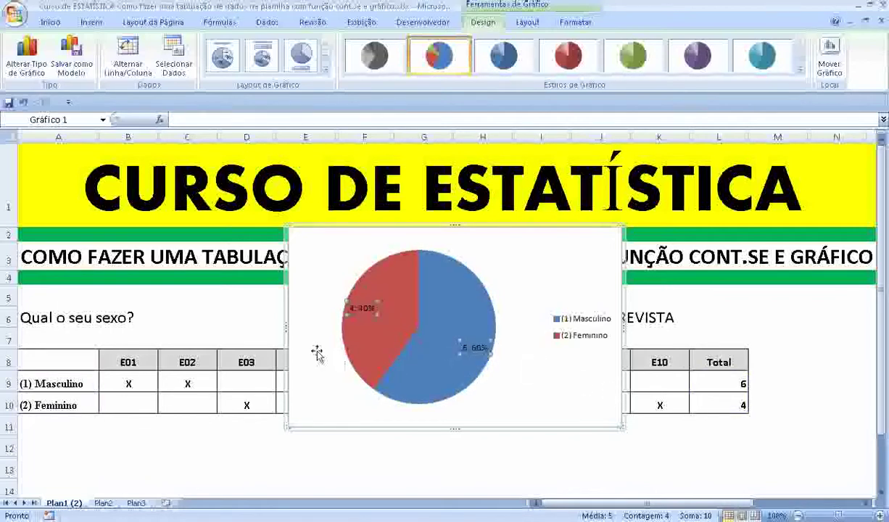
{"action": "left_click", "coordinate": [249, 389]}
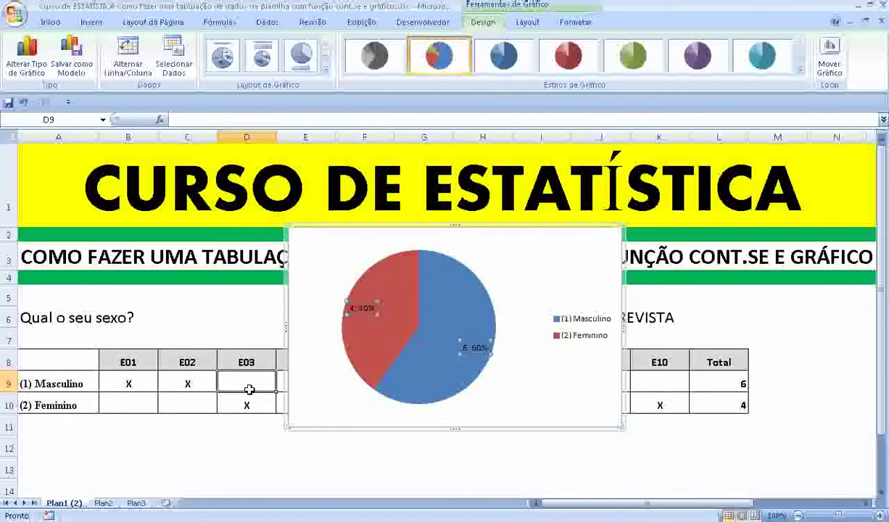
{"action": "left_click", "coordinate": [109, 378]}
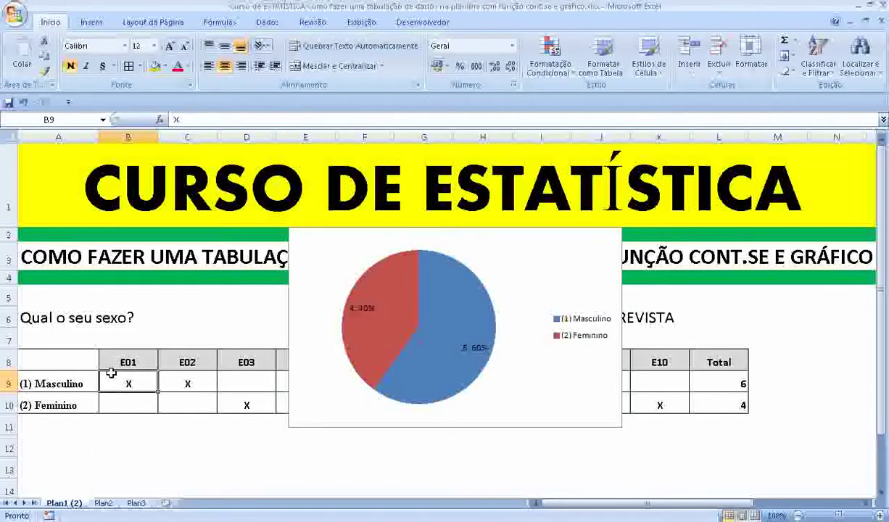
Move E01's X from B9 down to B10 and inspect both CONT.SE totals
{"action": "key", "text": "Delete"}
{"action": "key", "text": "Down"}
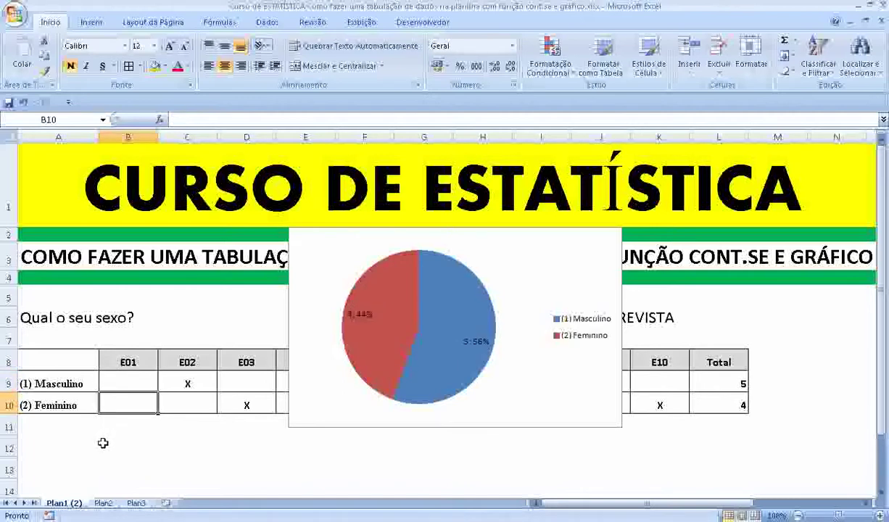
{"action": "type", "text": "X"}
{"action": "key", "text": "Return"}
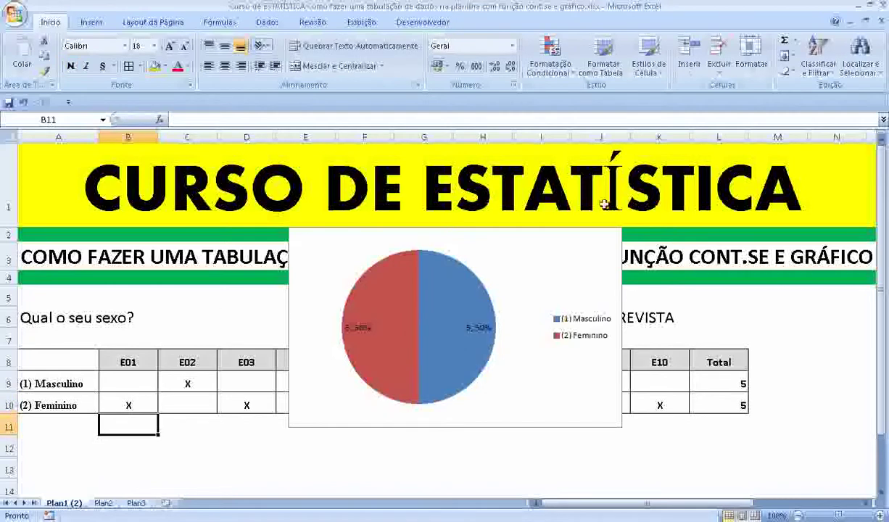
{"action": "left_click", "coordinate": [707, 406]}
{"action": "left_click", "coordinate": [725, 388]}
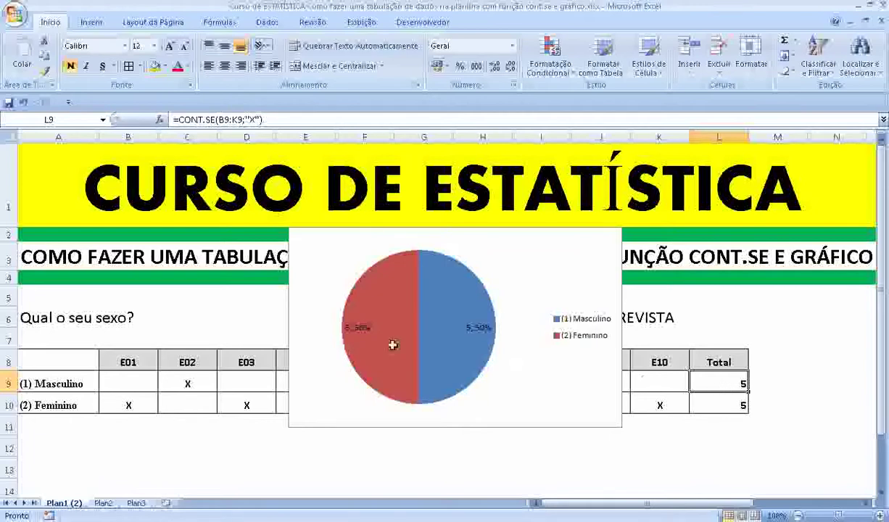
Re-enter the X in C9 for E02 so the totals read 5 and 5
{"action": "left_click", "coordinate": [192, 385]}
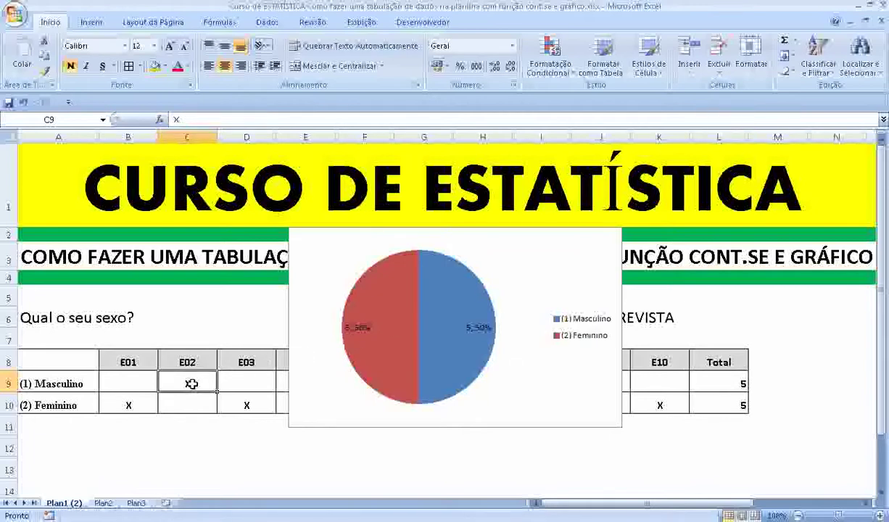
{"action": "left_click", "coordinate": [177, 119]}
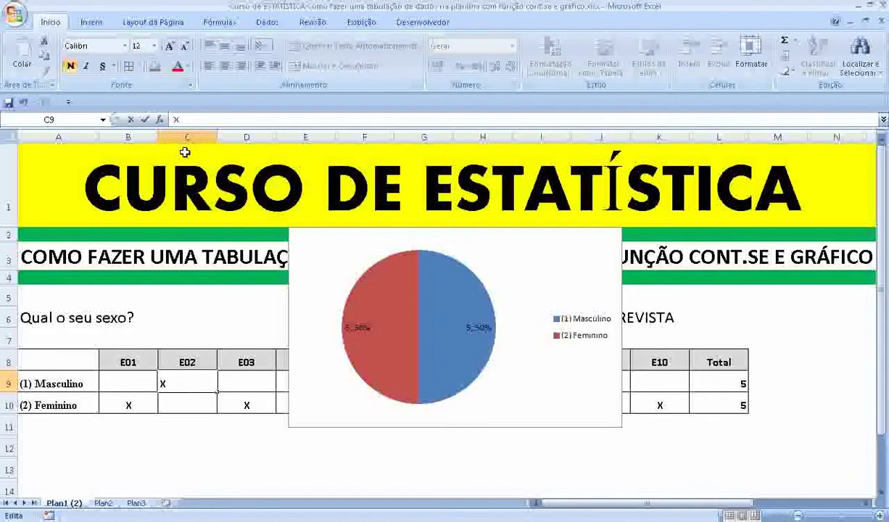
{"action": "key", "text": "Return"}
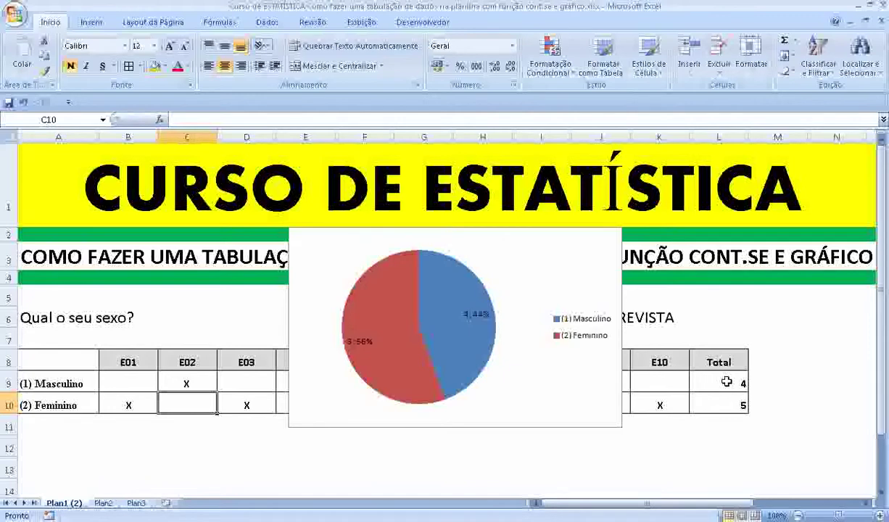
{"action": "left_click", "coordinate": [129, 402]}
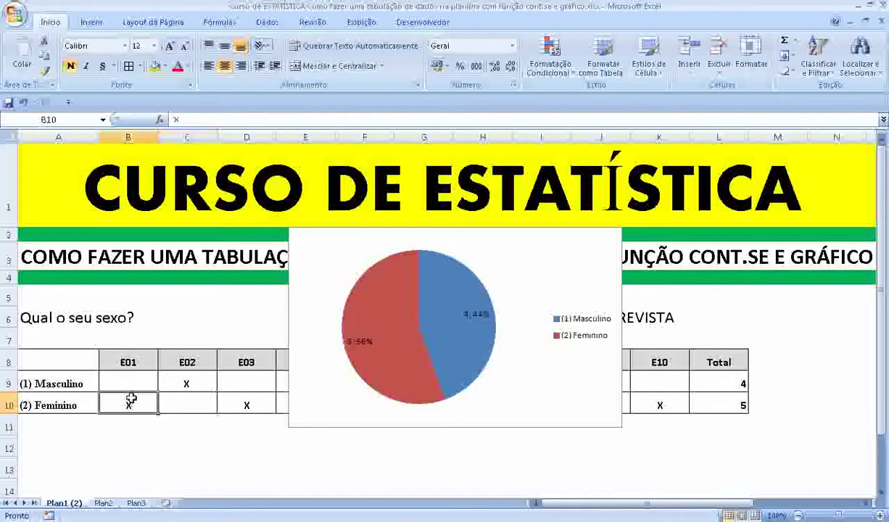
{"action": "left_click", "coordinate": [183, 382]}
{"action": "left_click", "coordinate": [245, 401]}
{"action": "left_click", "coordinate": [185, 383]}
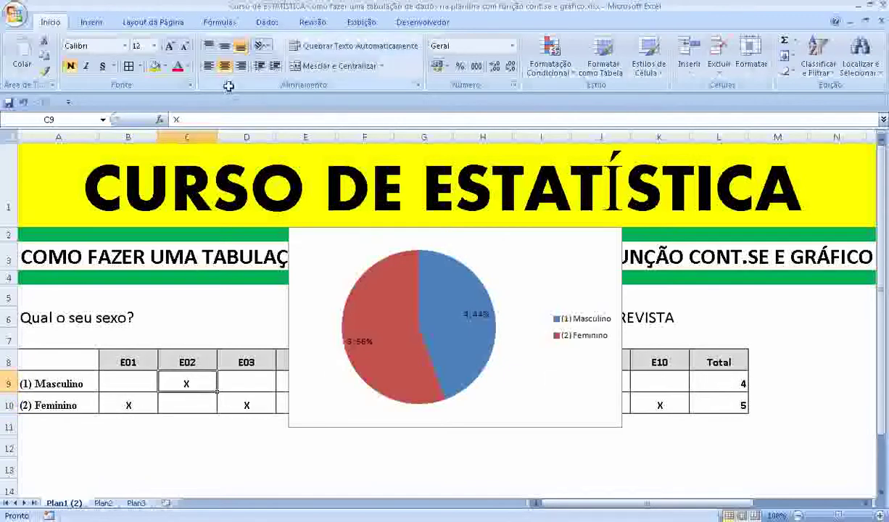
{"action": "left_click", "coordinate": [203, 119]}
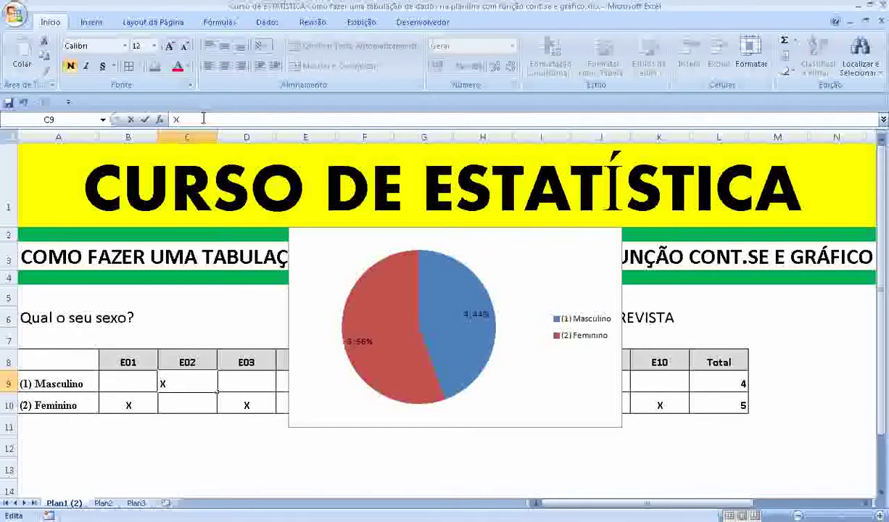
{"action": "key", "text": "Return"}
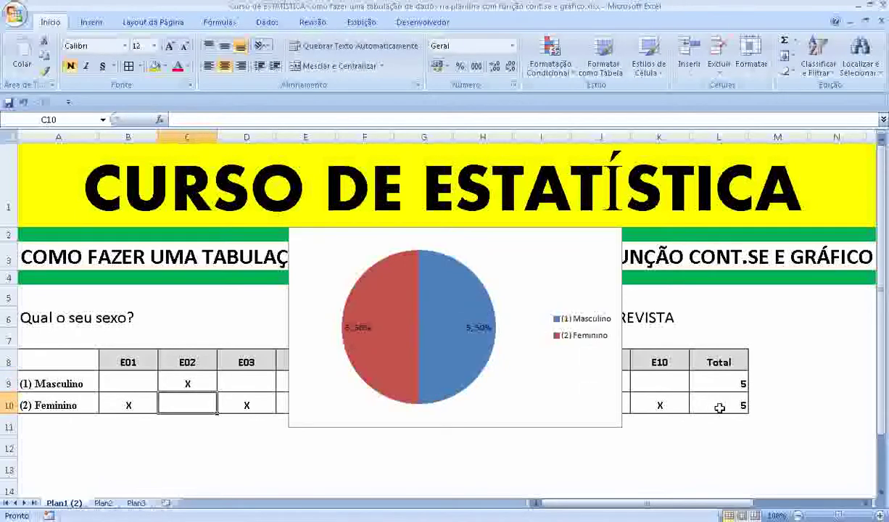
{"action": "left_click", "coordinate": [494, 239]}
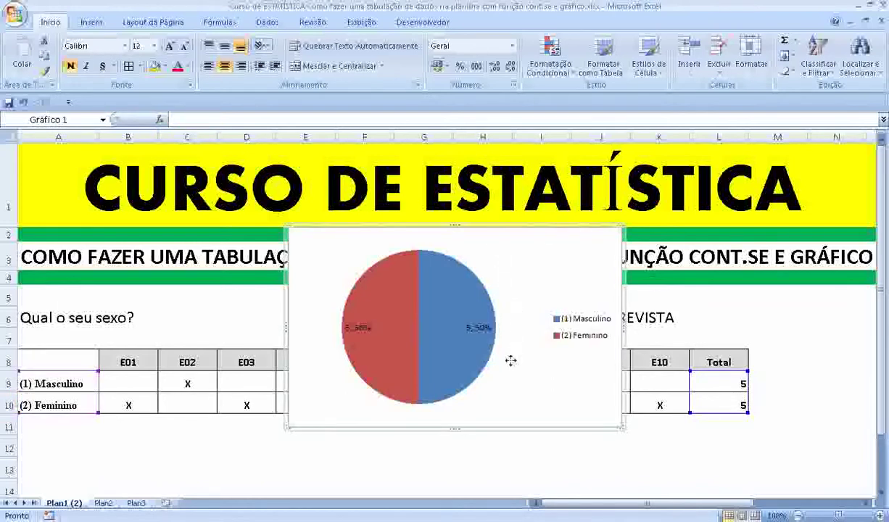
Drag the pie chart below row 11 and scroll back up to show the whole table
{"action": "left_click_drag", "start_coordinate": [515, 306], "coordinate": [527, 438]}
{"action": "scroll", "coordinate": [566, 359], "scroll_direction": "down", "scroll_amount": 2}
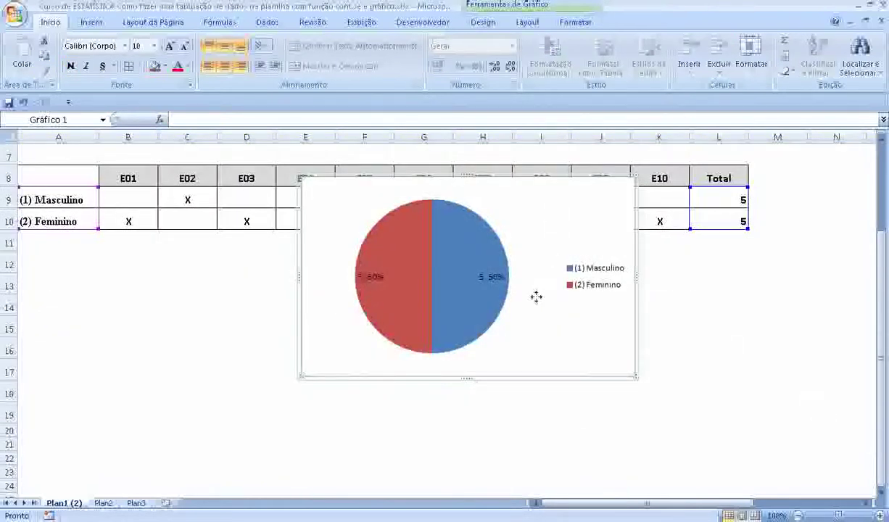
{"action": "left_click_drag", "start_coordinate": [531, 301], "coordinate": [512, 391]}
{"action": "scroll", "coordinate": [663, 315], "scroll_direction": "up", "scroll_amount": 1}
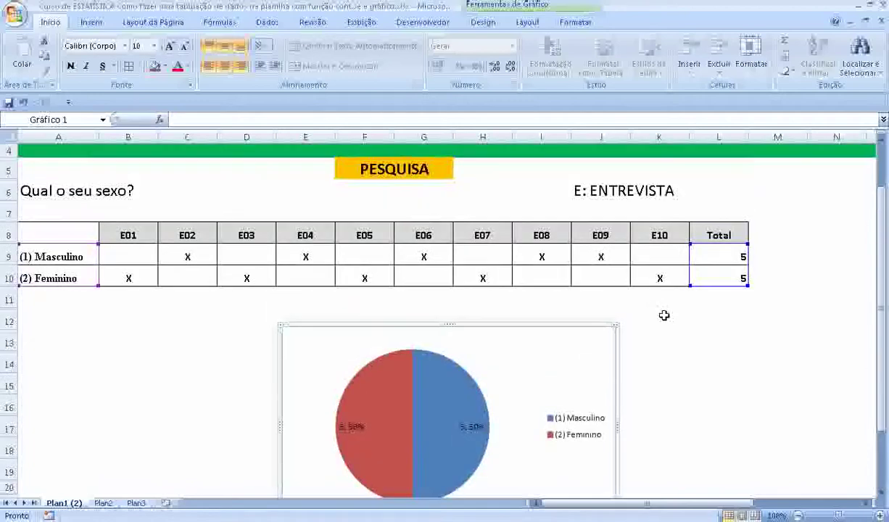